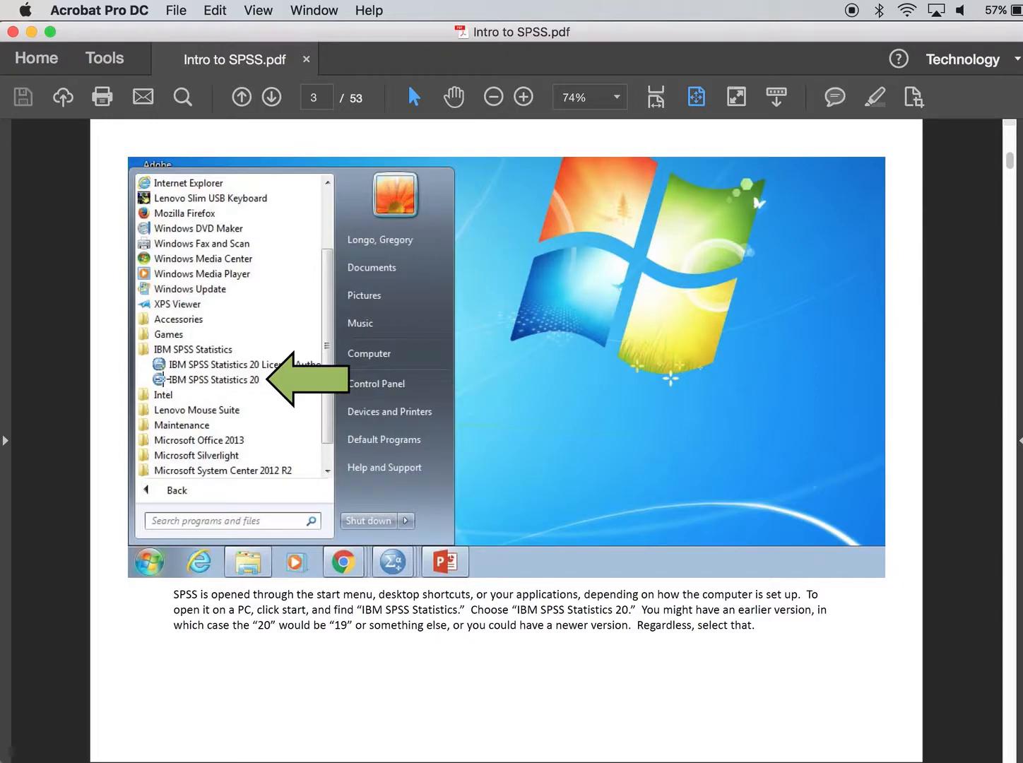
# Read pages 3 to 11 of the Intro to SPSS guide on launching SPSS, opening saved data and starting a new dataset.
pyautogui.moveTo(148, 371); pyautogui.dragTo(268, 390)
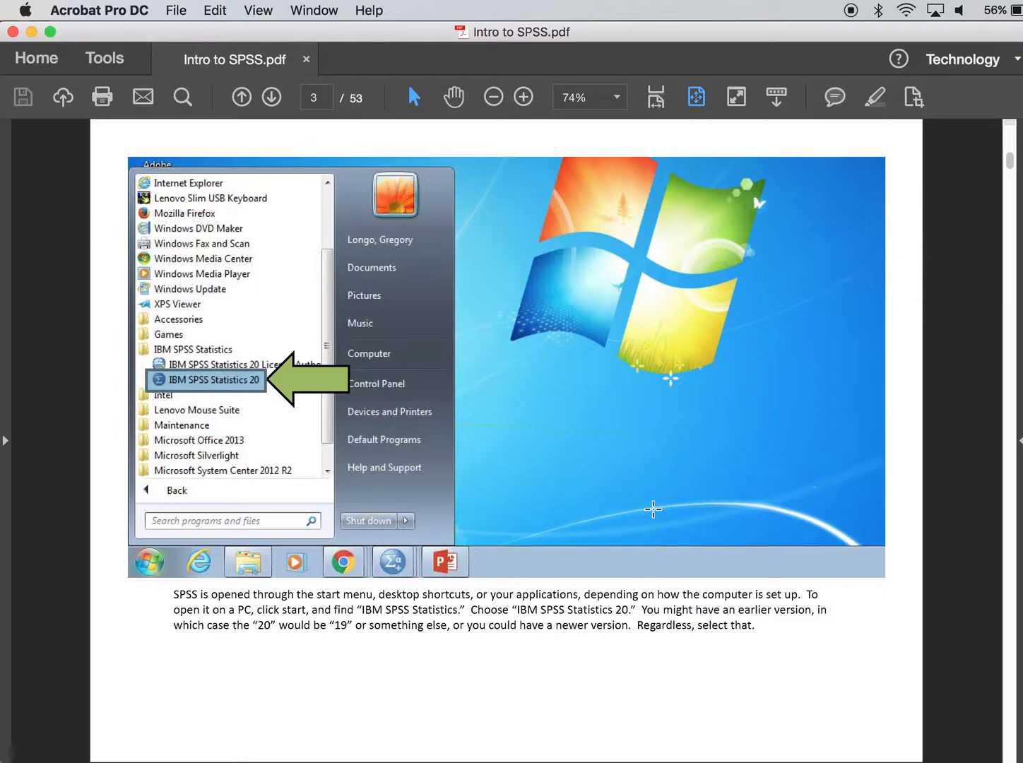
pyautogui.click(654, 508)
pyautogui.click(702, 657)
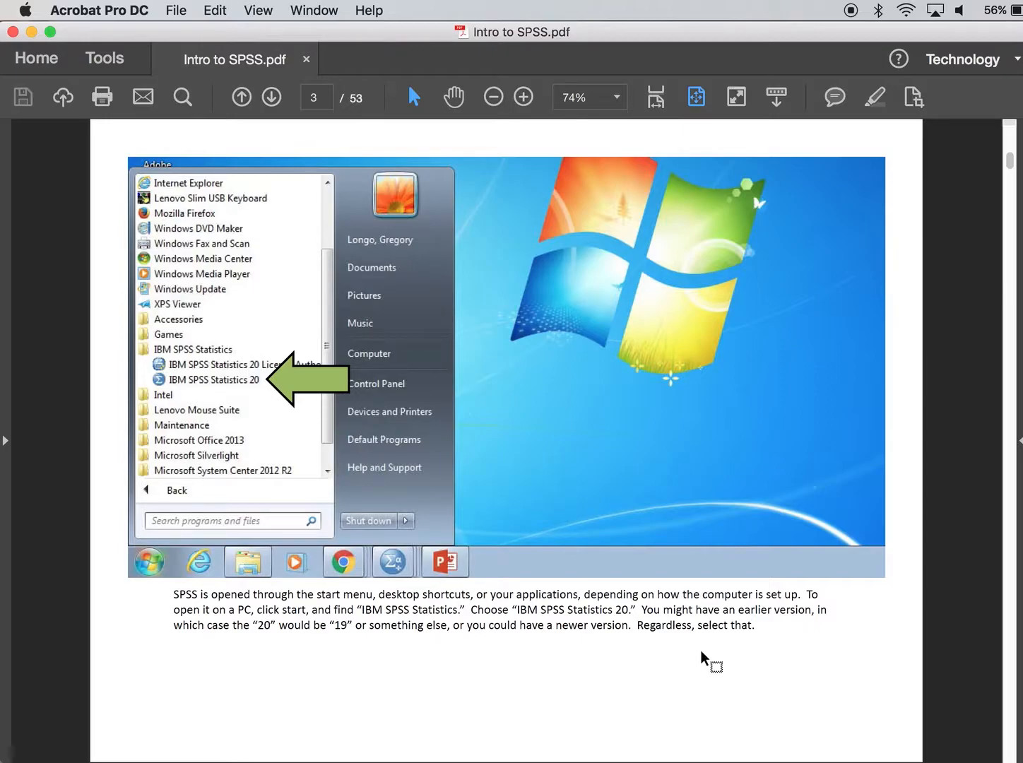
pyautogui.press('Right')
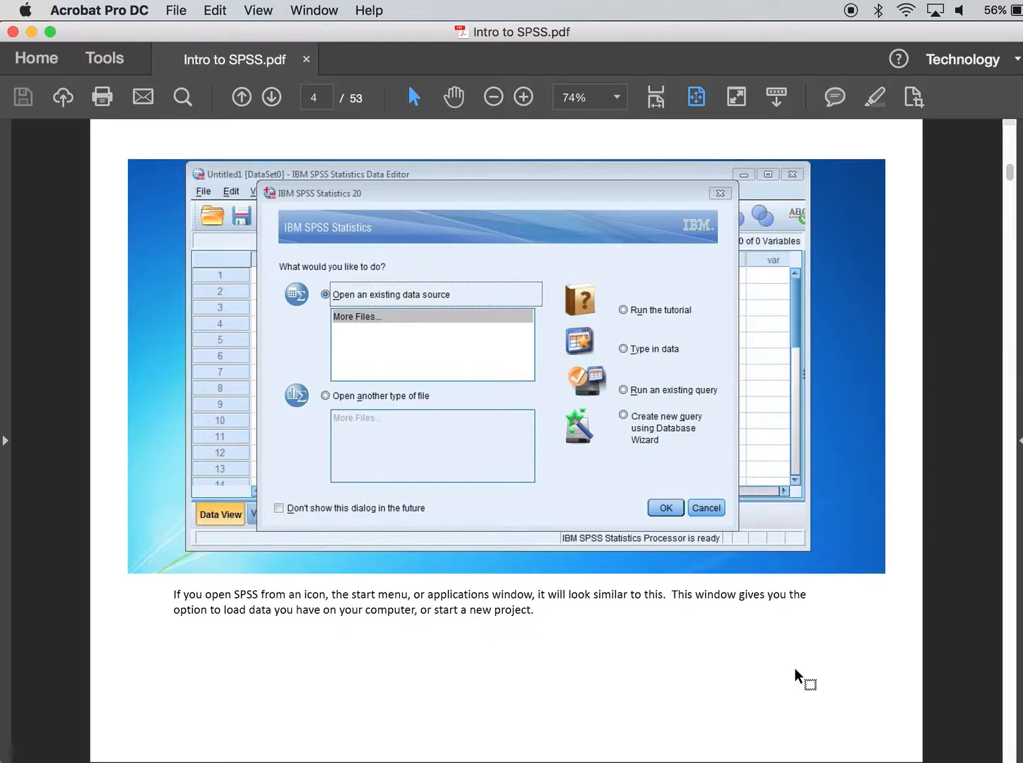
pyautogui.press('Right')
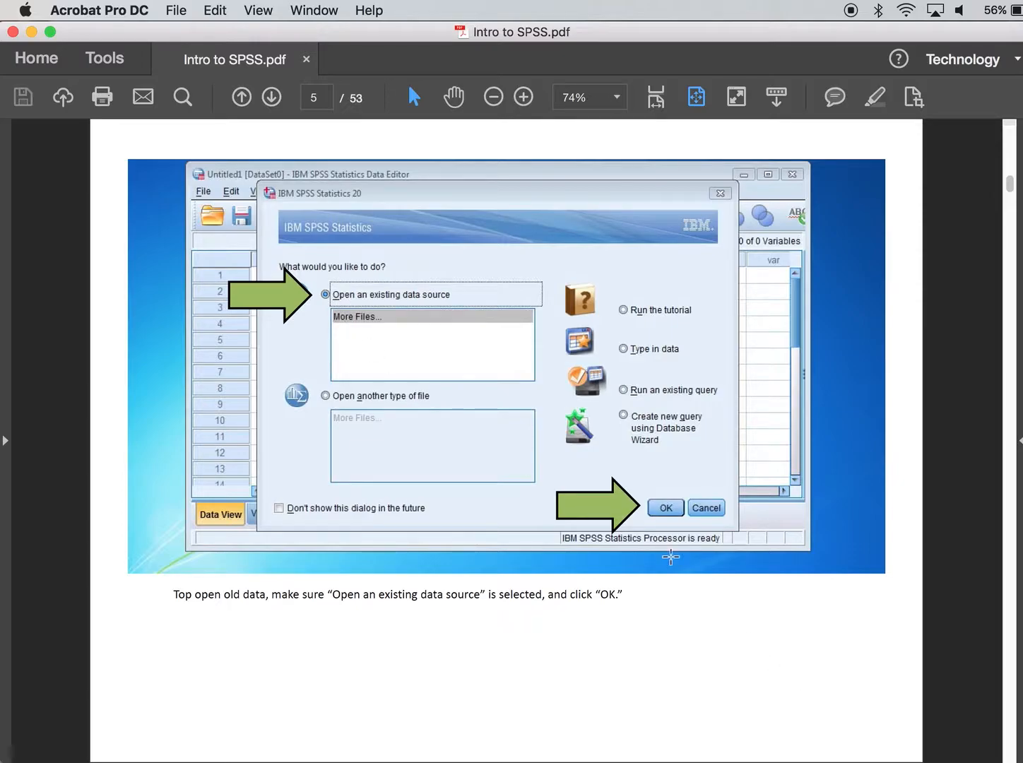
pyautogui.press('Right')
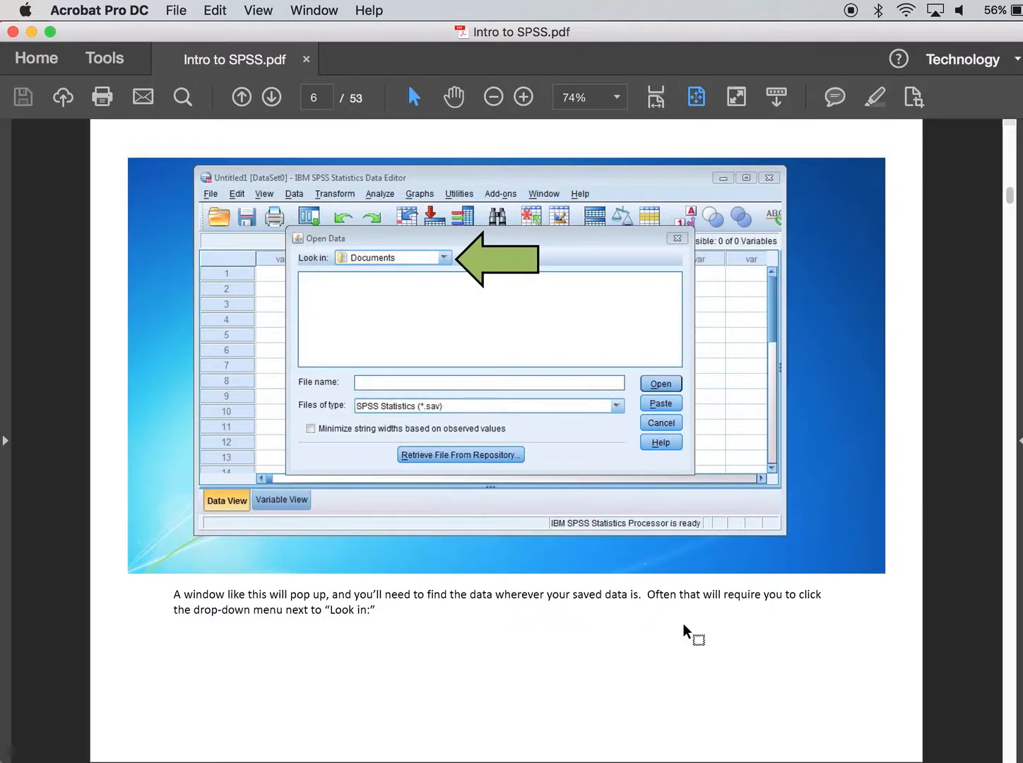
pyautogui.press('Right')
pyautogui.press('Right')
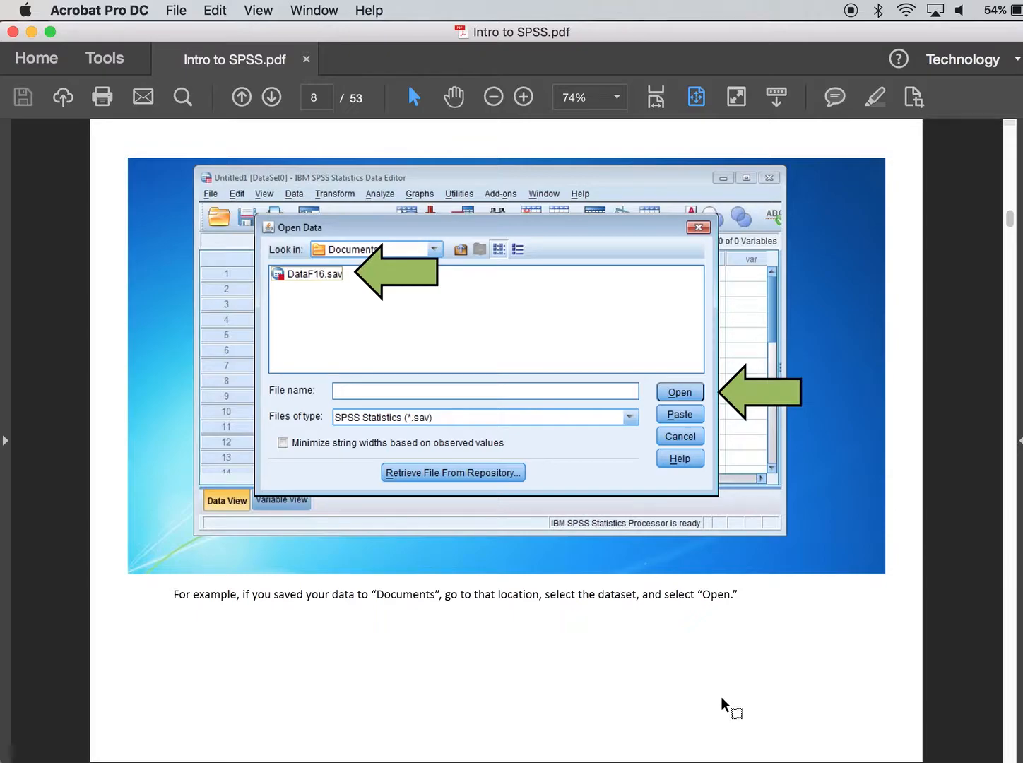
pyautogui.press('Right')
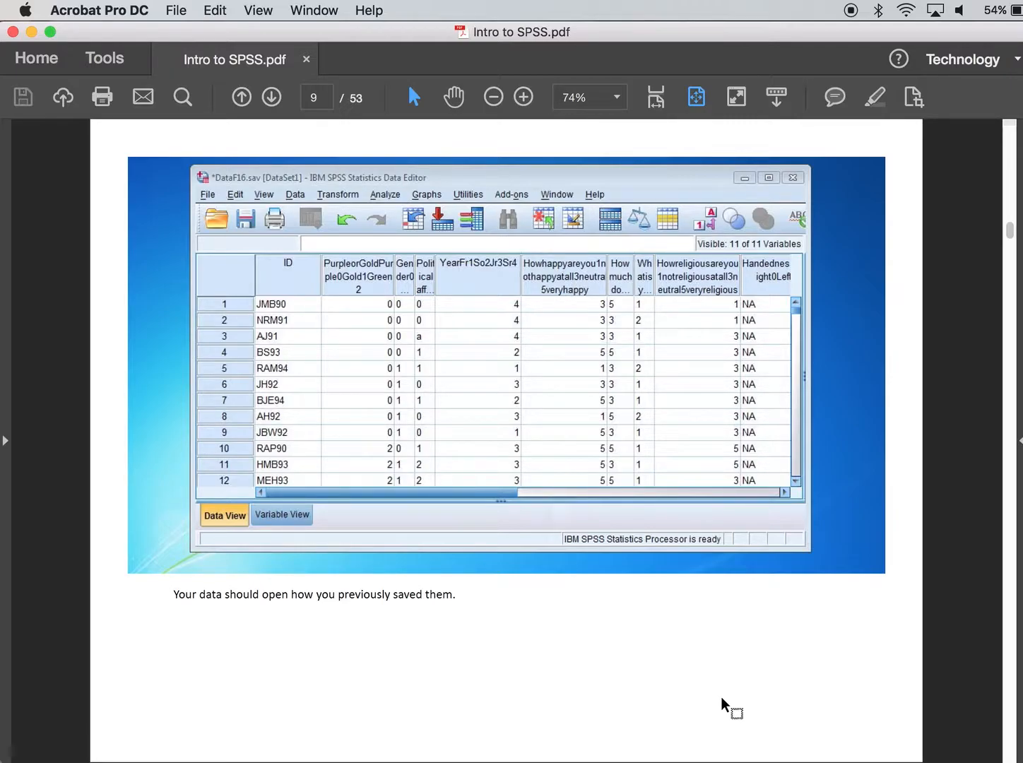
pyautogui.press('Right')
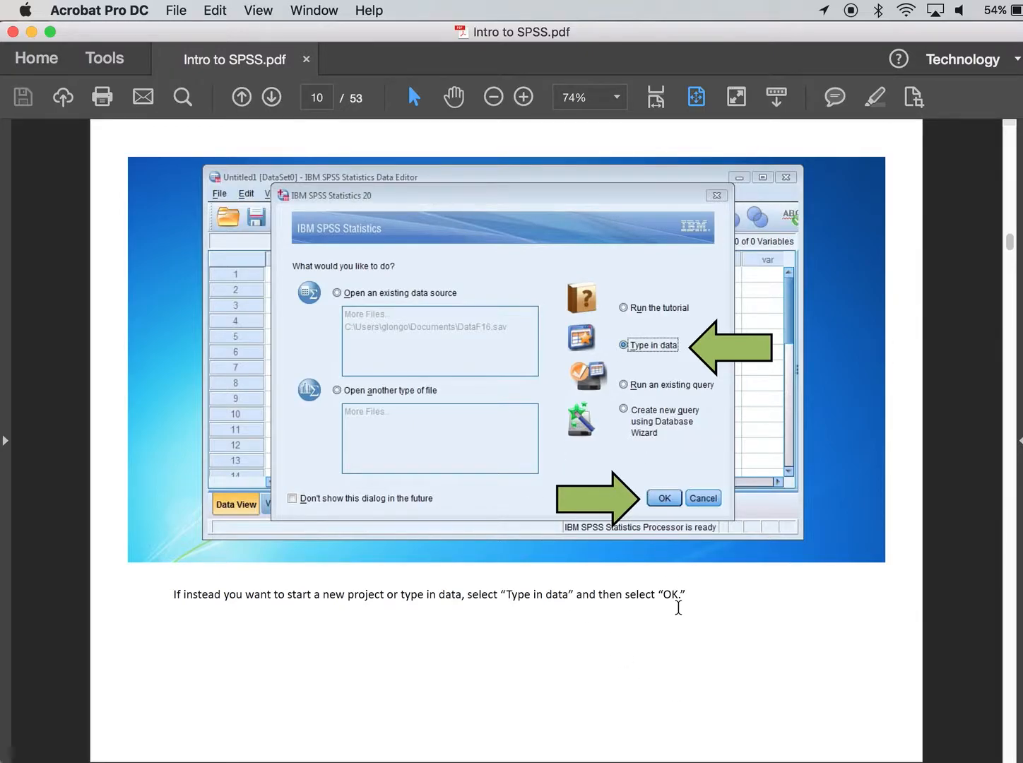
pyautogui.press('Right')
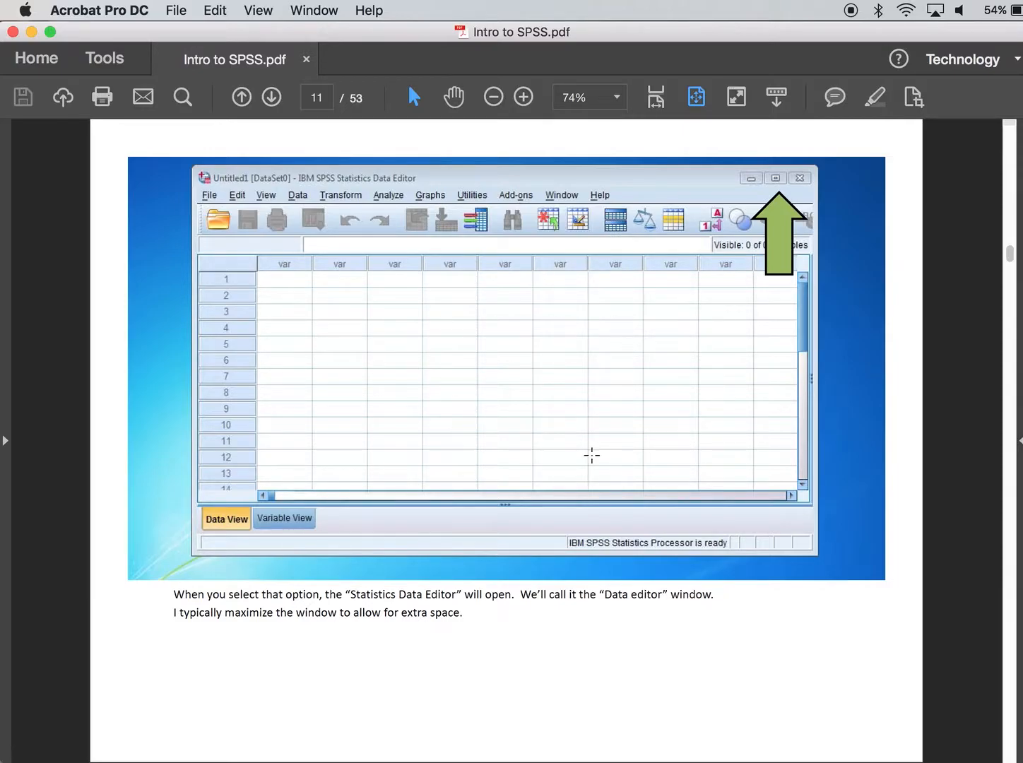
# Switch to the empty Untitled2 dataset in the SPSS Statistics Data Editor and select a cell in its blank grid.
pyautogui.hotkey('ctrl', 'Up')
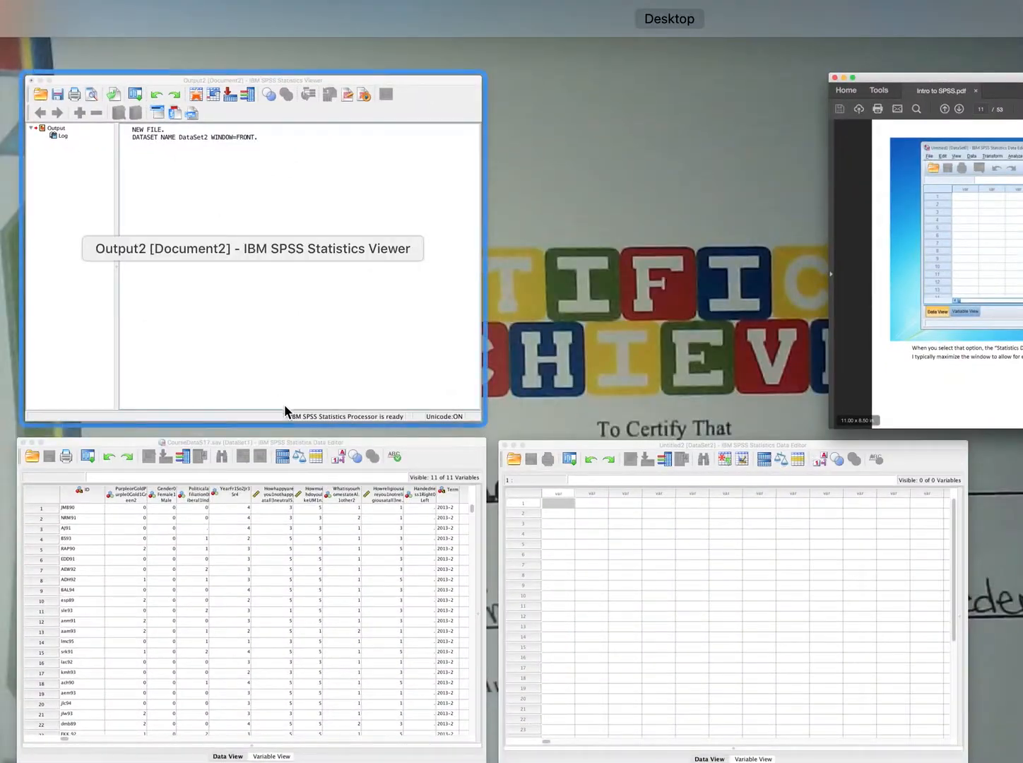
pyautogui.click(708, 607)
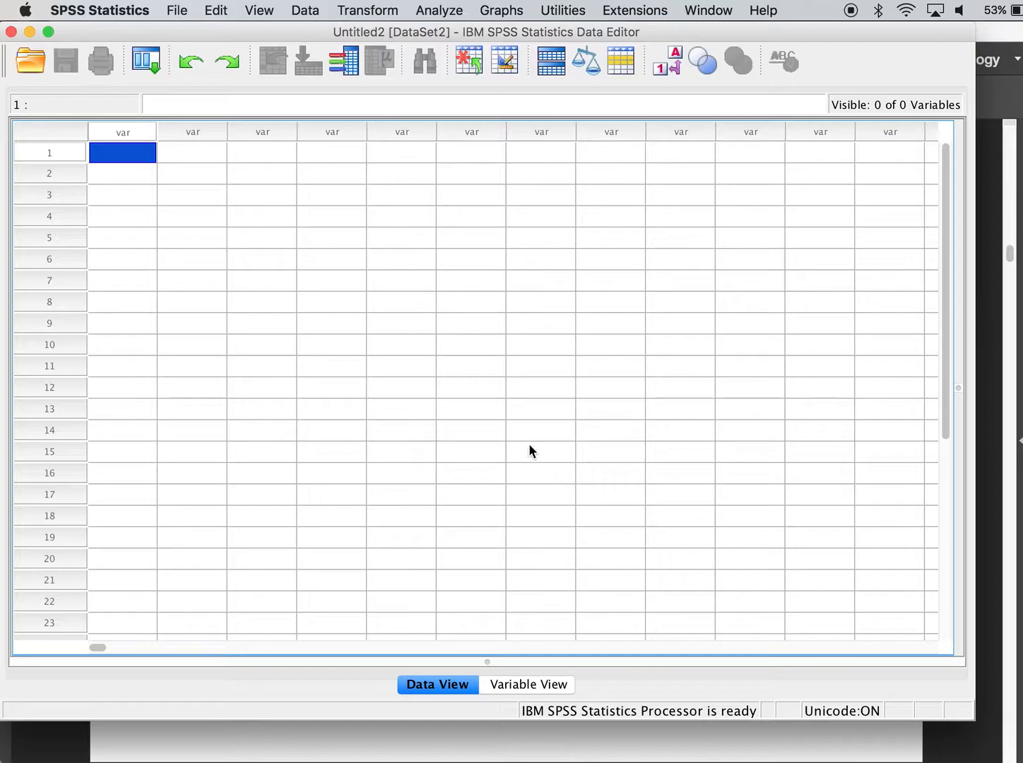
pyautogui.click(396, 346)
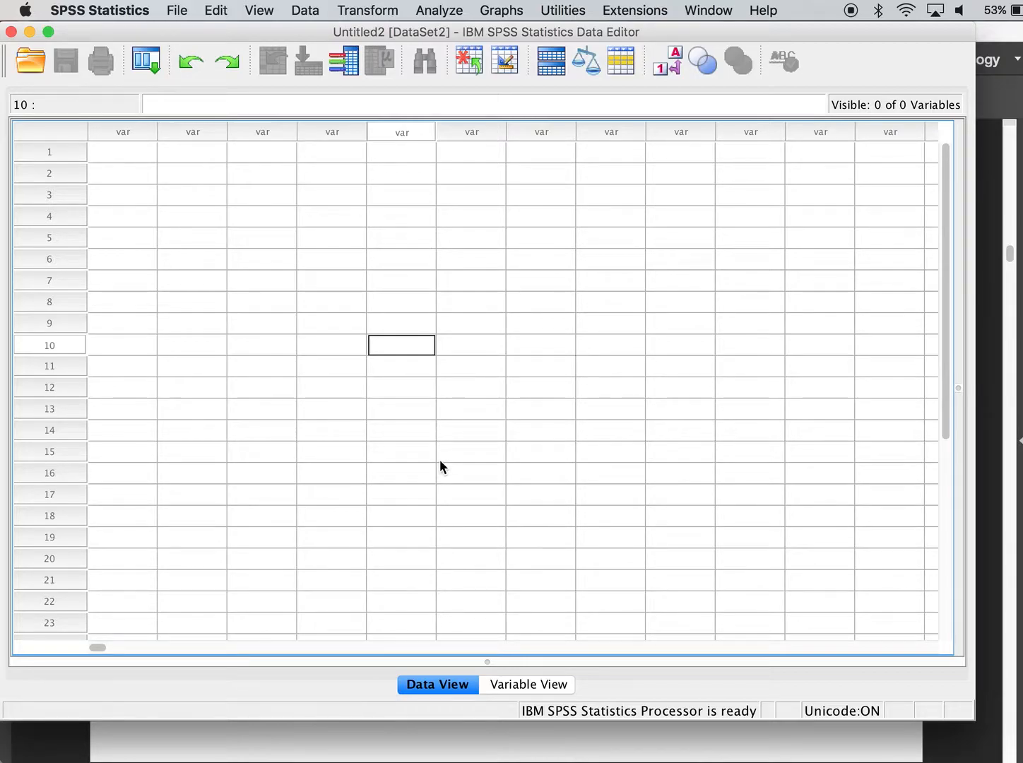
# Enter the values 56, 34, 45 and 234 in rows 1 to 4 of the first column.
pyautogui.click(140, 155)
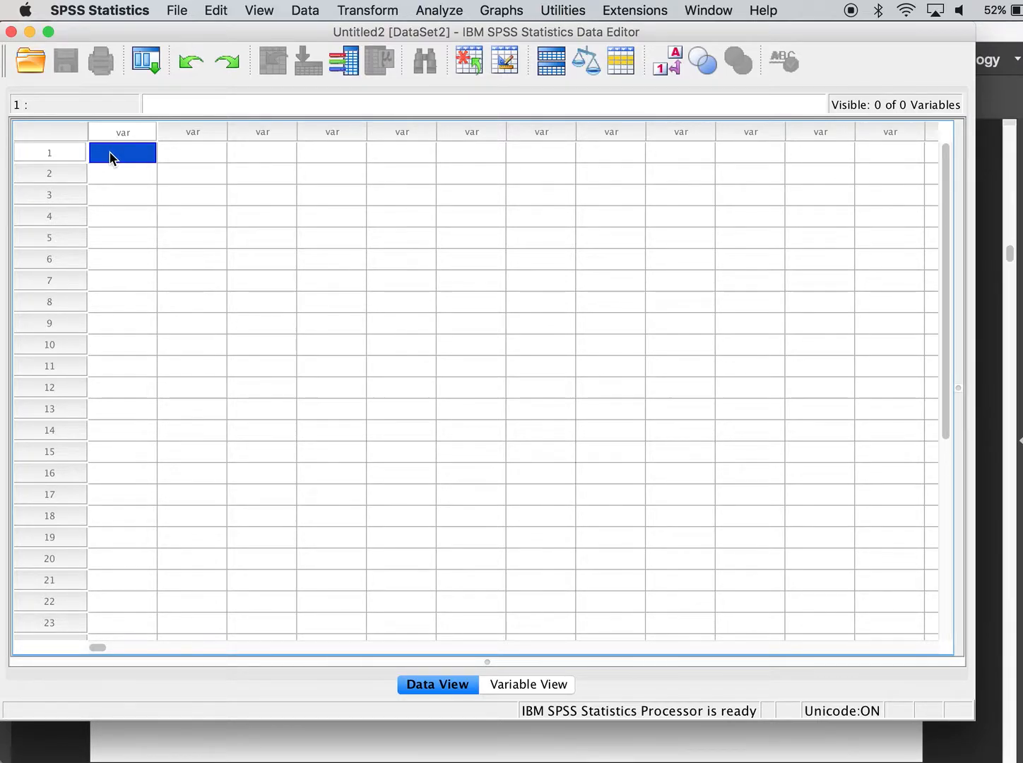
pyautogui.write('56')
pyautogui.press('Return')
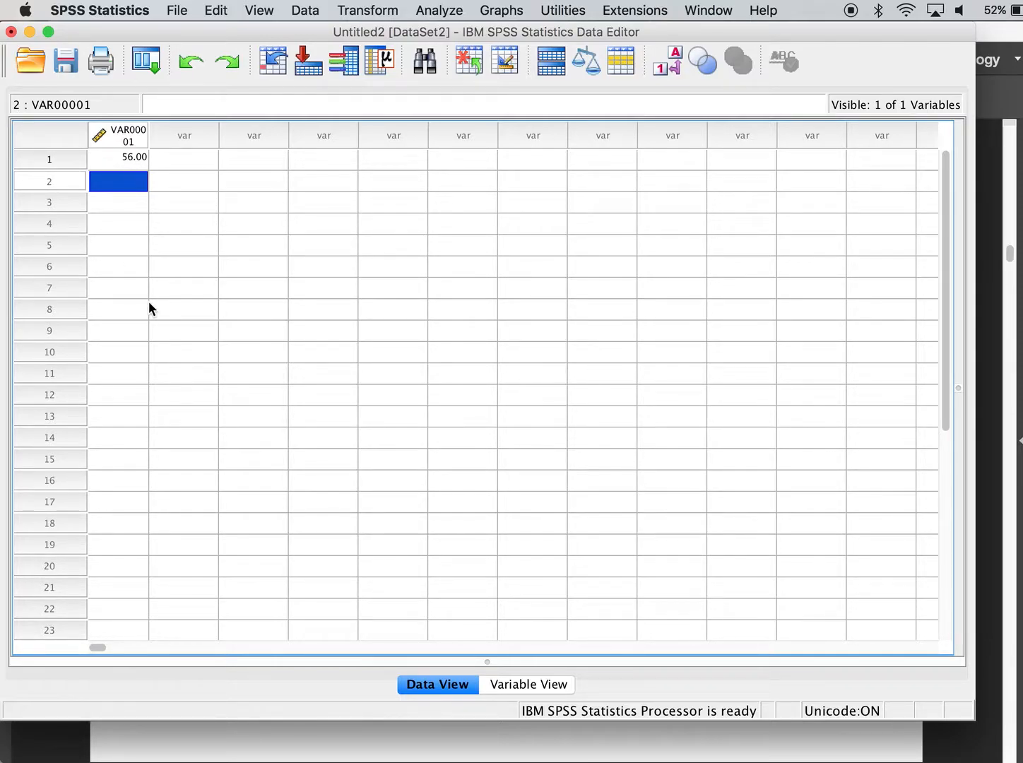
pyautogui.write('34')
pyautogui.press('Return')
pyautogui.write('45')
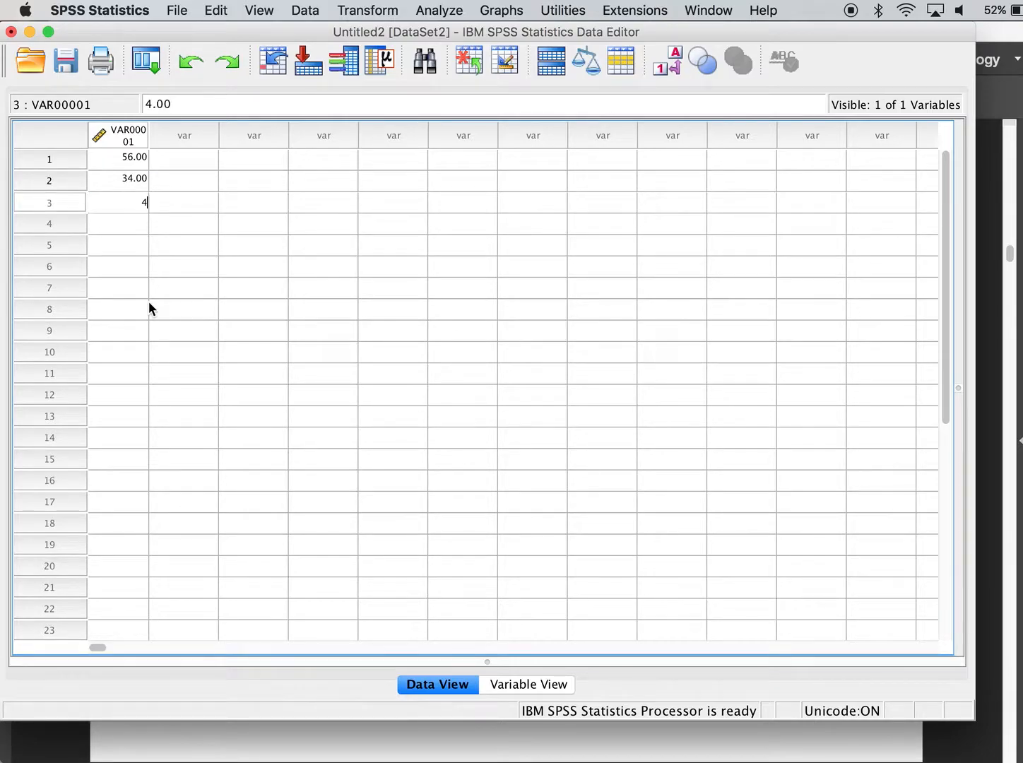
pyautogui.press('Return')
pyautogui.write('234')
pyautogui.press('Return')
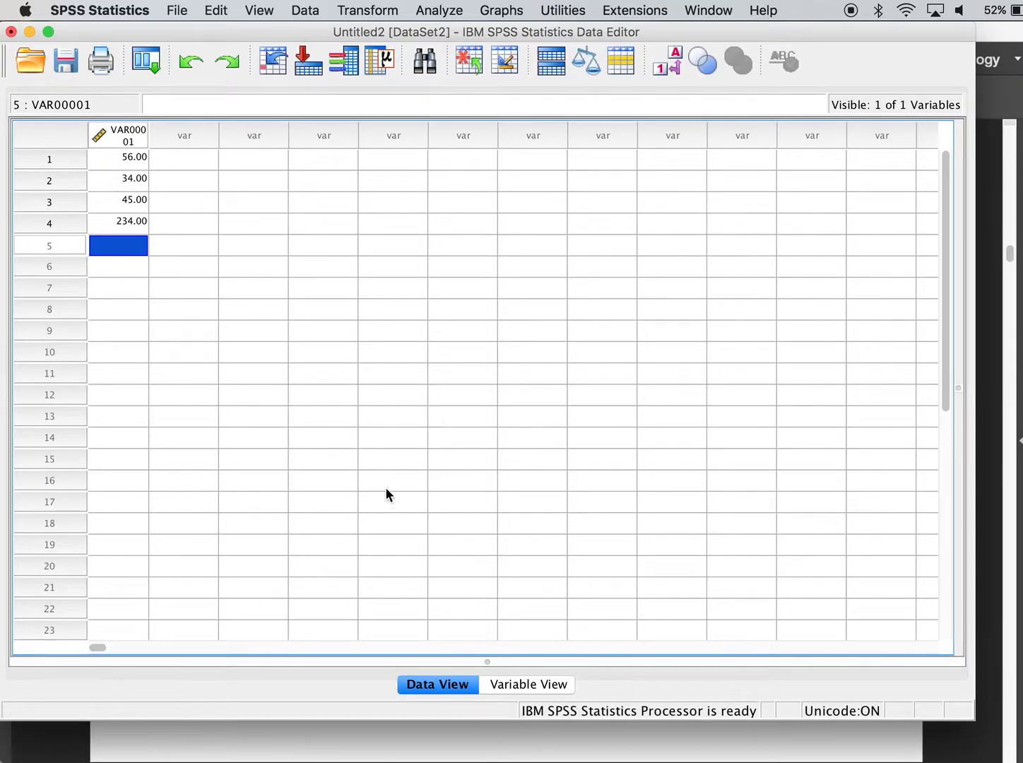
# Rename the first variable ID and define two more variables named Happiness and Religion in the variable definitions.
pyautogui.click(516, 684)
pyautogui.scroll(1, 258, 423)
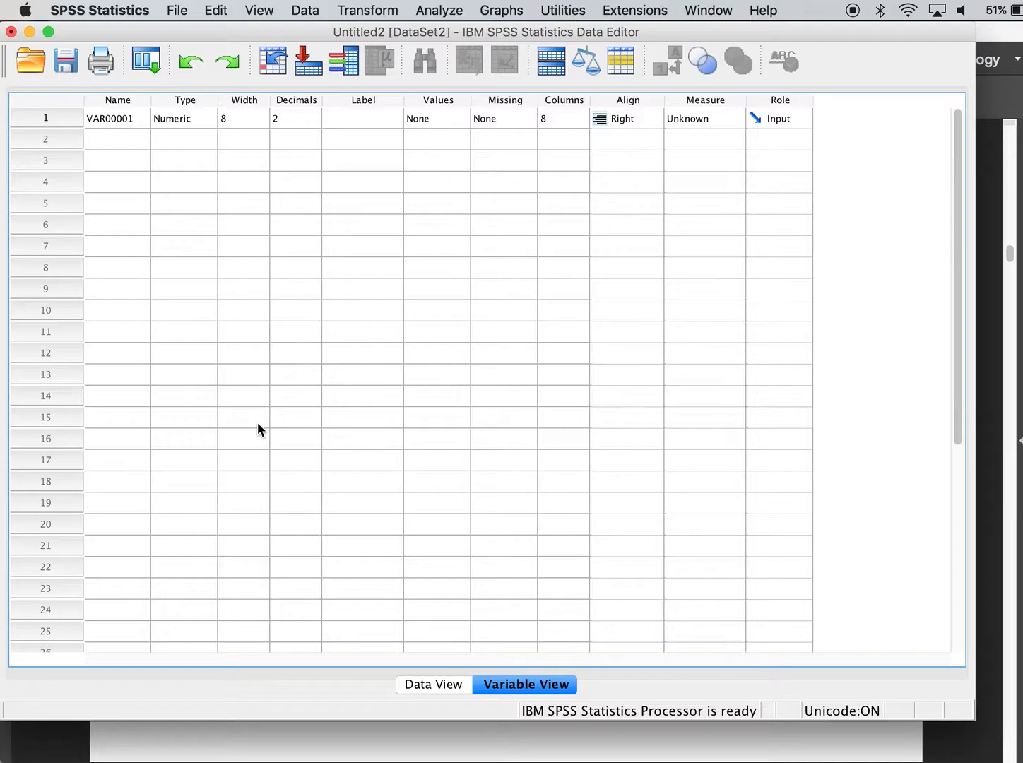
pyautogui.click(108, 119)
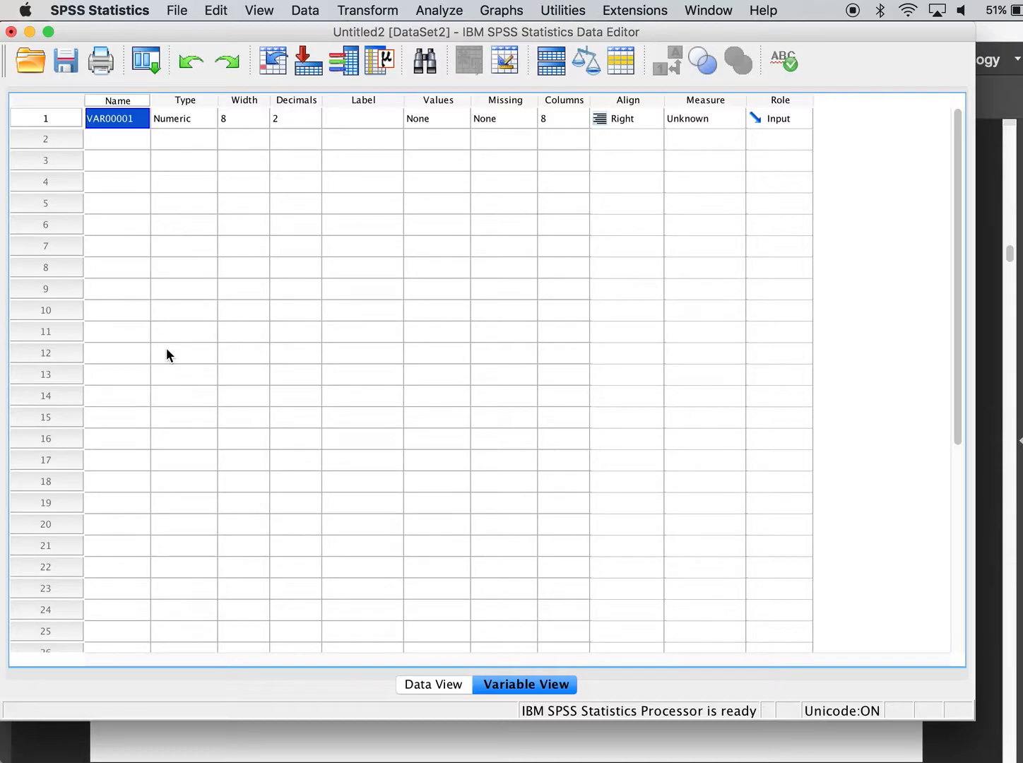
pyautogui.write('ID')
pyautogui.doubleClick(122, 116)
pyautogui.write('ID')
pyautogui.press('Return')
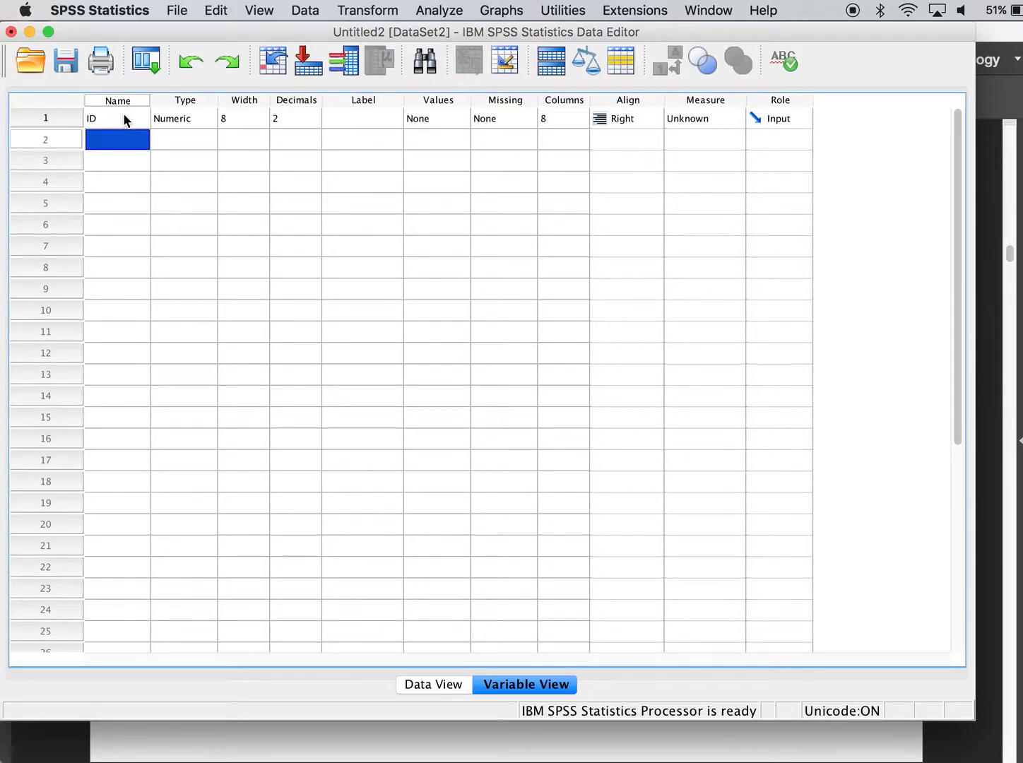
pyautogui.write('Happiness')
pyautogui.press('Return')
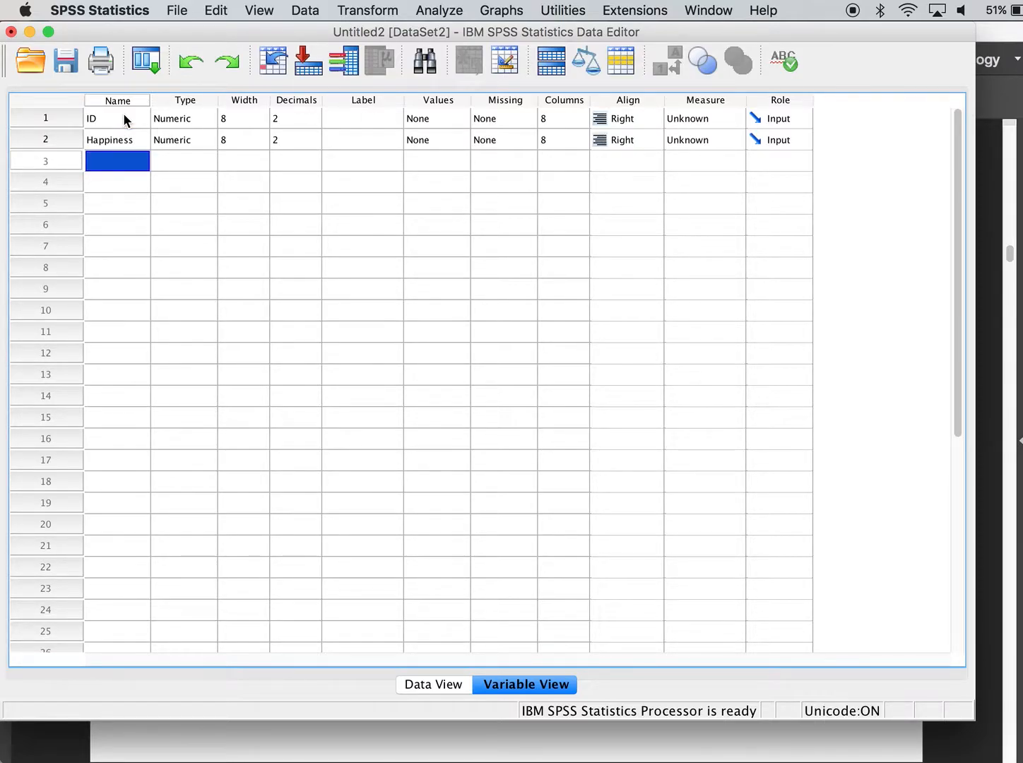
pyautogui.write('Religion')
pyautogui.press('Return')
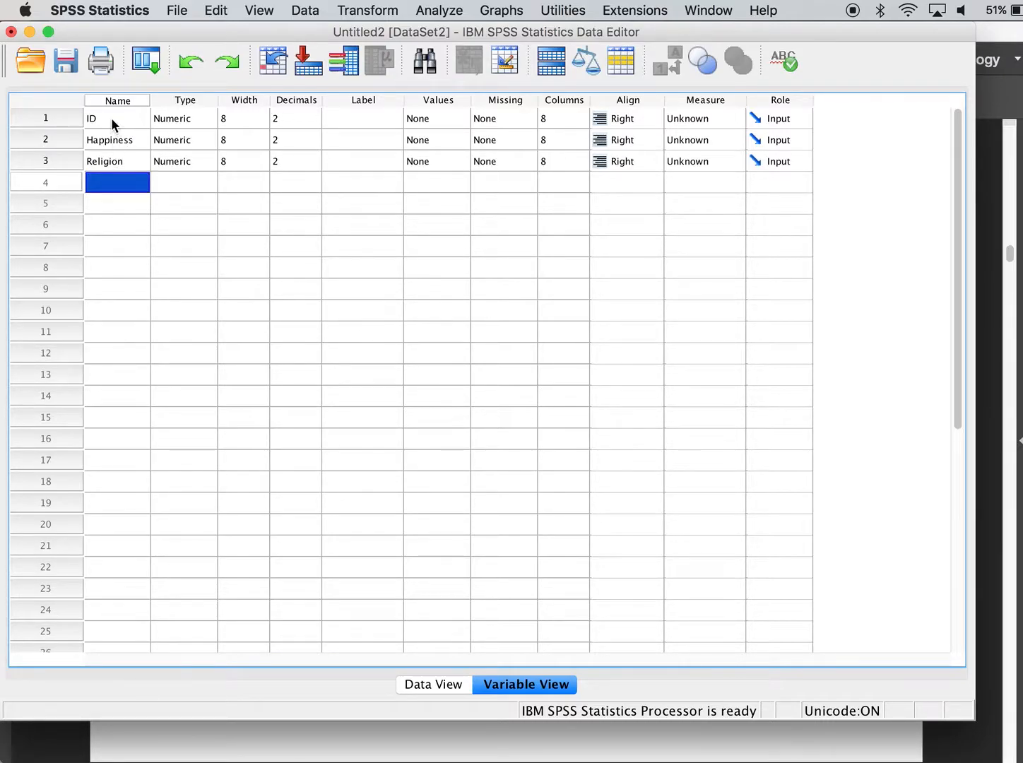
# Check the named columns in the data grid, and examine the available variable types for ID without changing them.
pyautogui.click(425, 685)
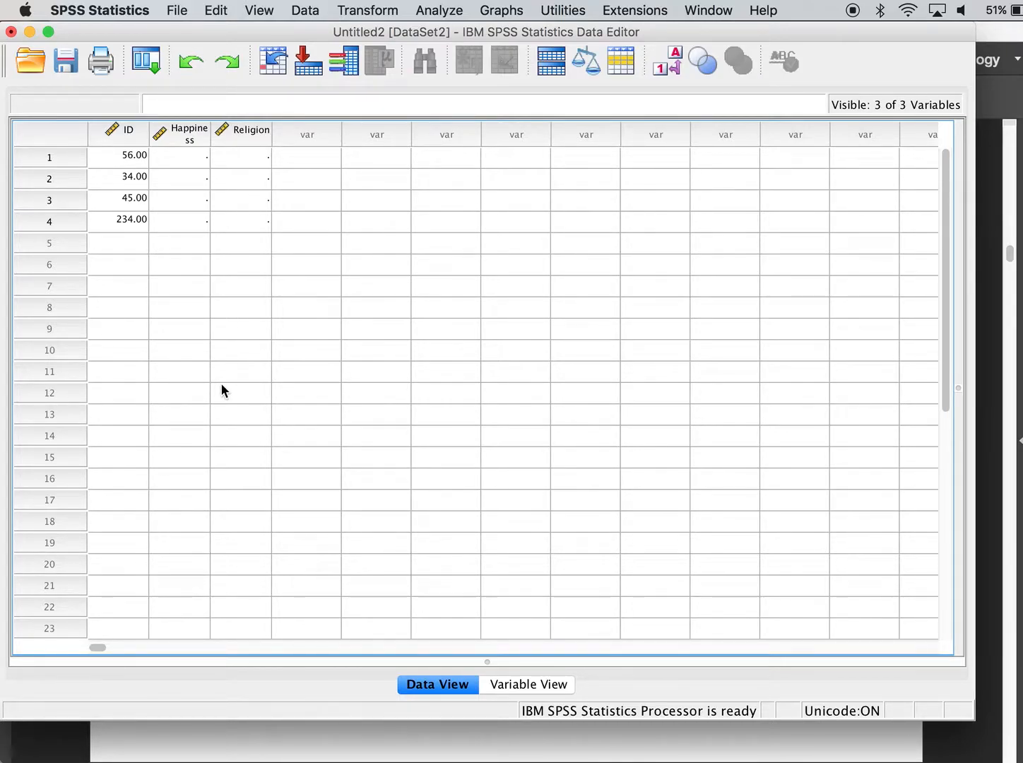
pyautogui.click(510, 685)
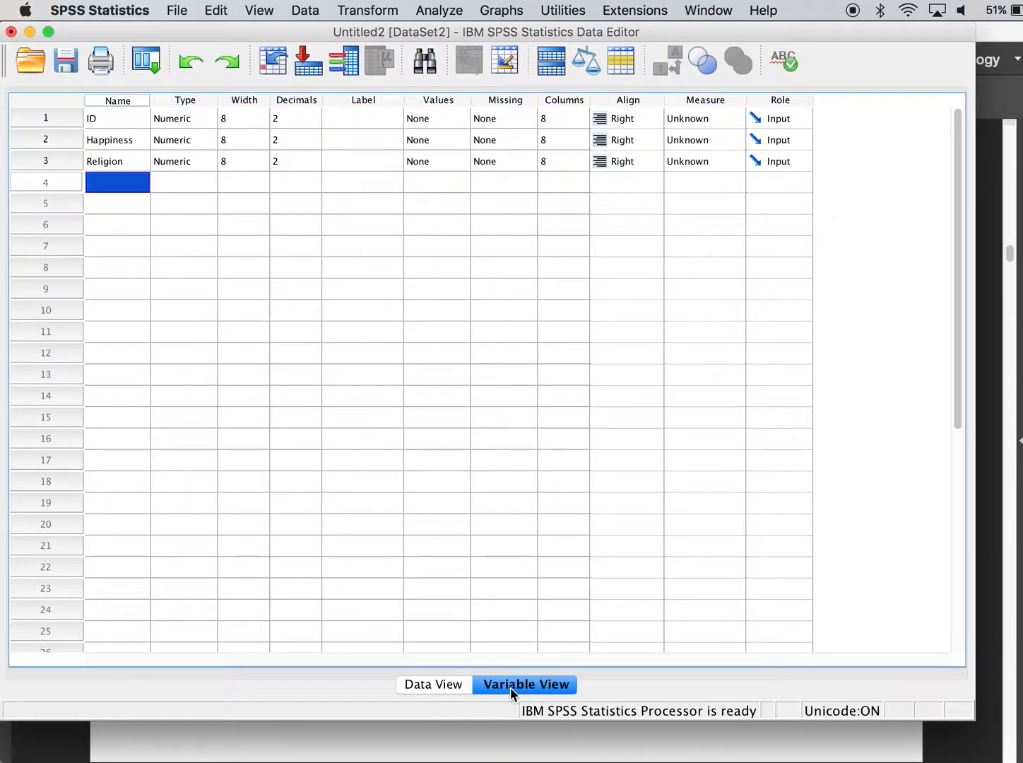
pyautogui.click(210, 119)
pyautogui.click(210, 119)
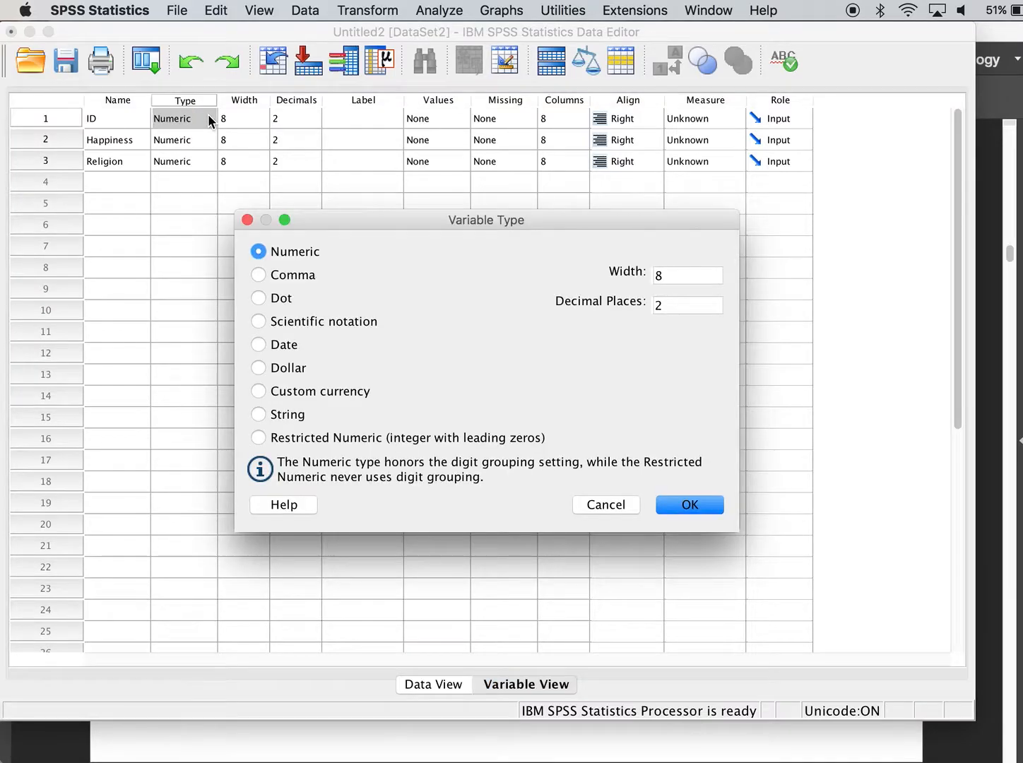
pyautogui.click(248, 220)
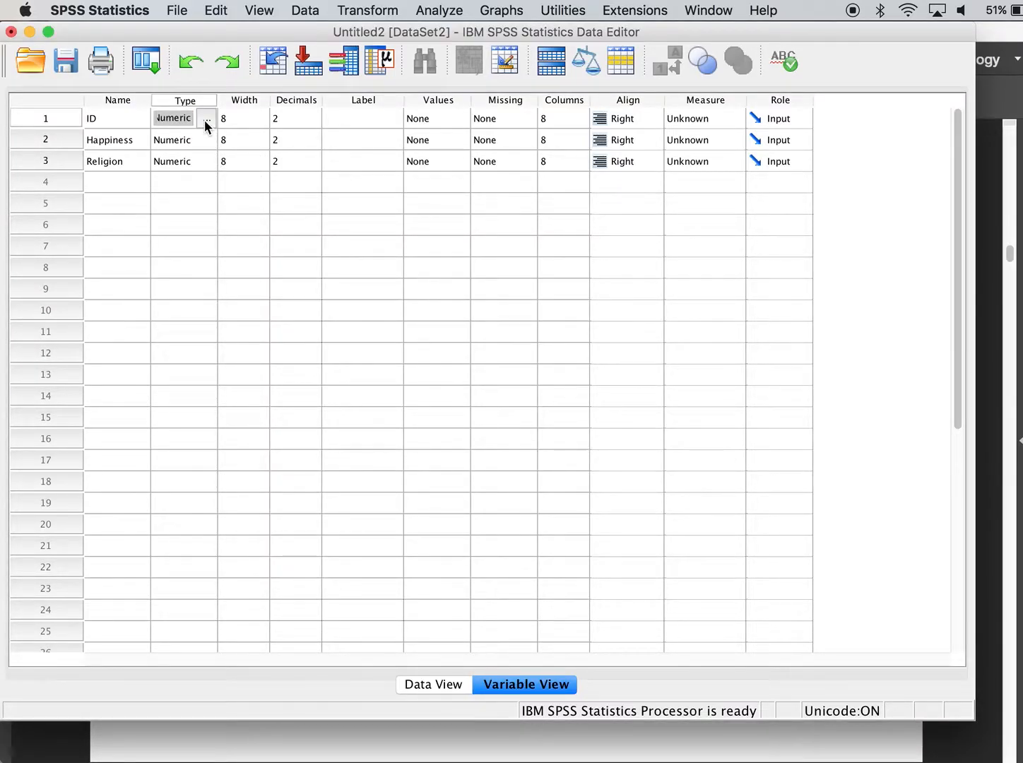
pyautogui.click(206, 121)
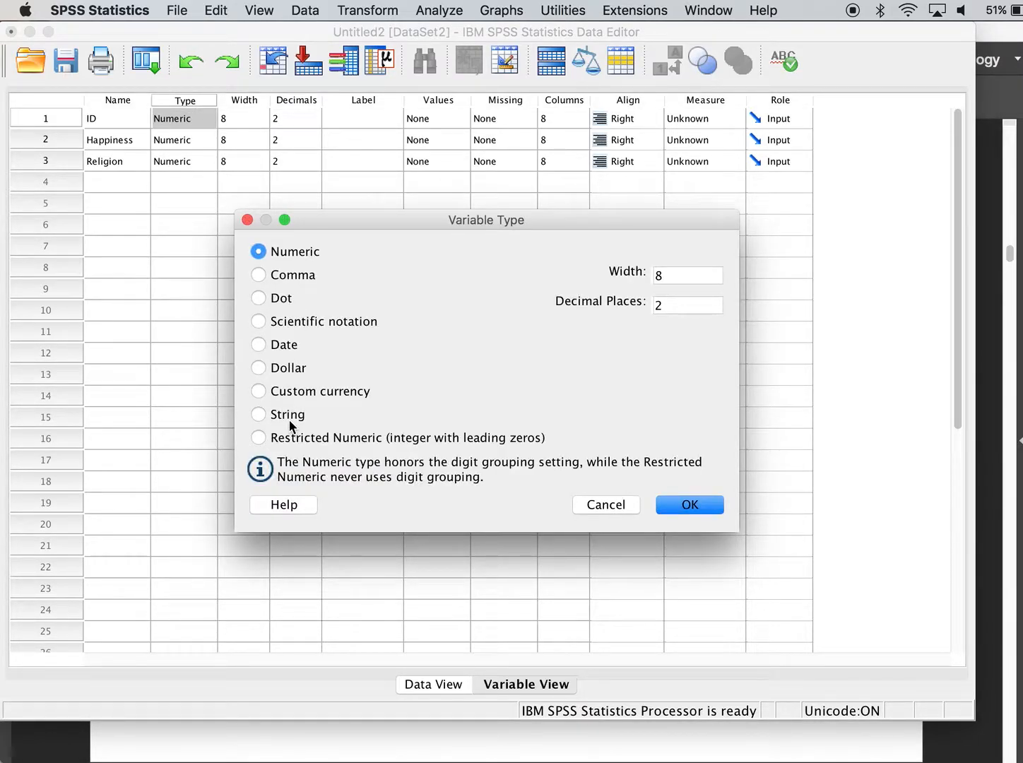
pyautogui.click(612, 508)
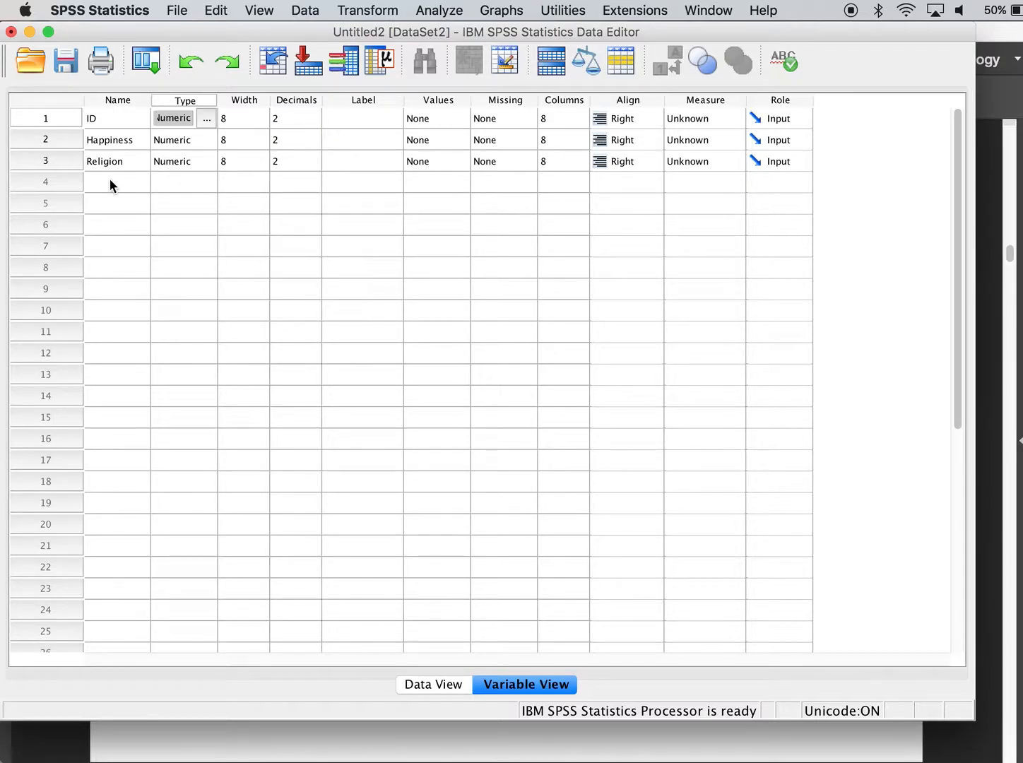
# Enter the Happiness scores 5, 4, 5 and 2 for the first four cases in the data grid.
pyautogui.click(445, 683)
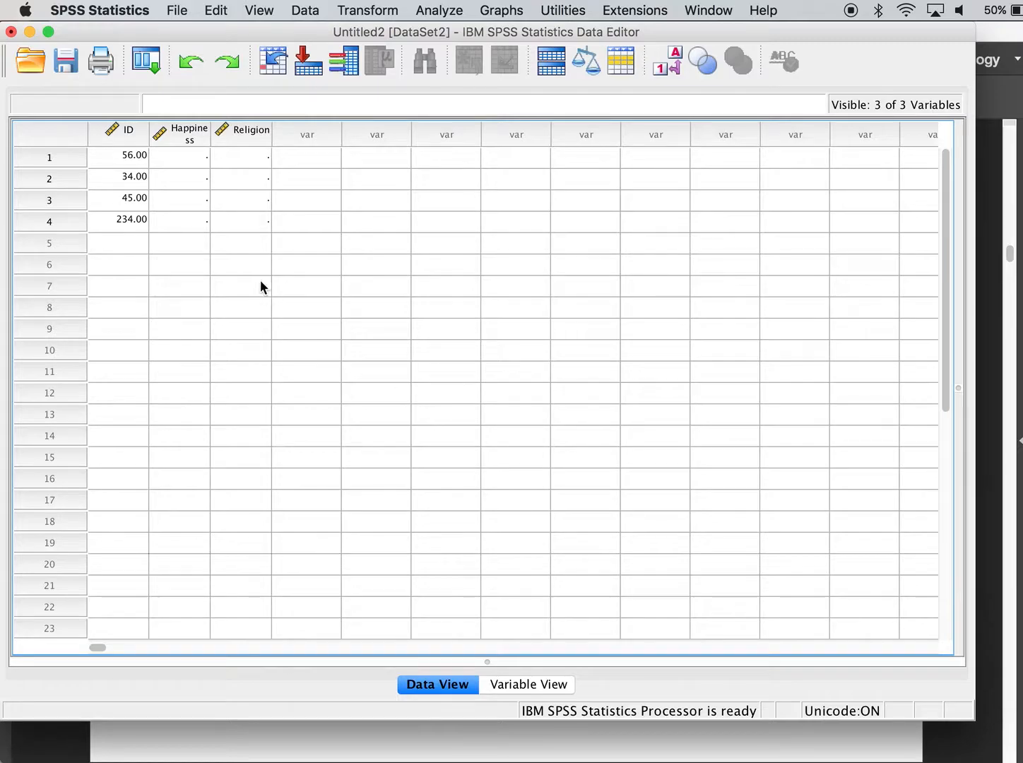
pyautogui.click(191, 162)
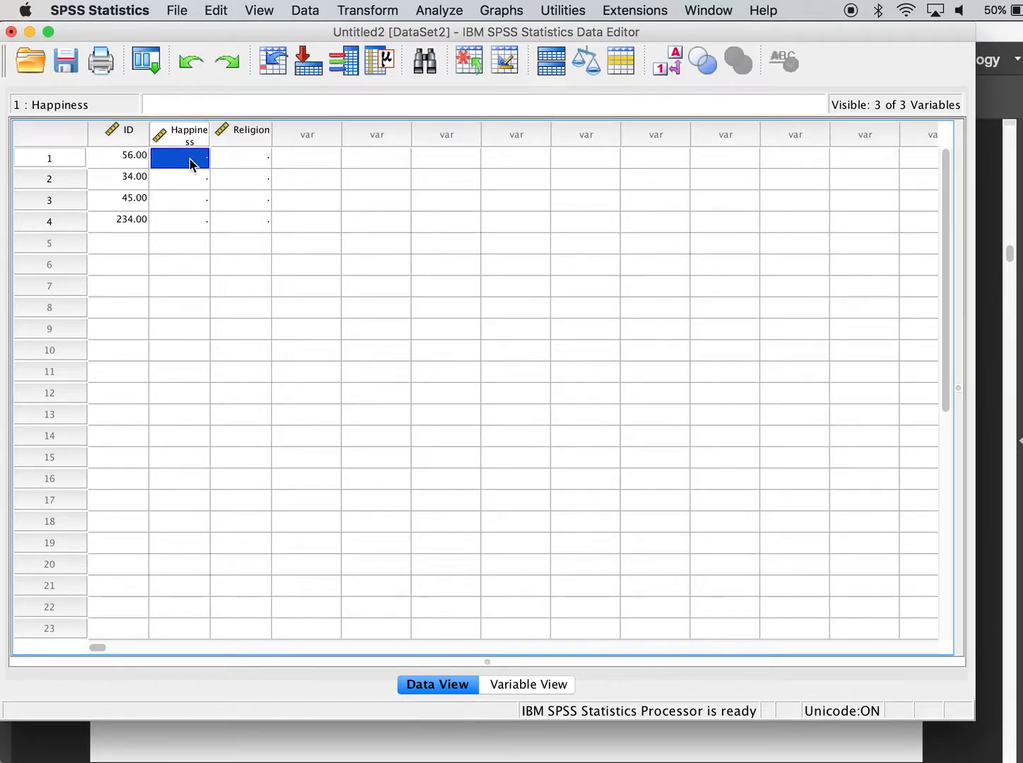
pyautogui.write('5')
pyautogui.press('Return')
pyautogui.write('4')
pyautogui.press('Return')
pyautogui.write('5')
pyautogui.press('Return')
pyautogui.write('2')
pyautogui.press('Return')
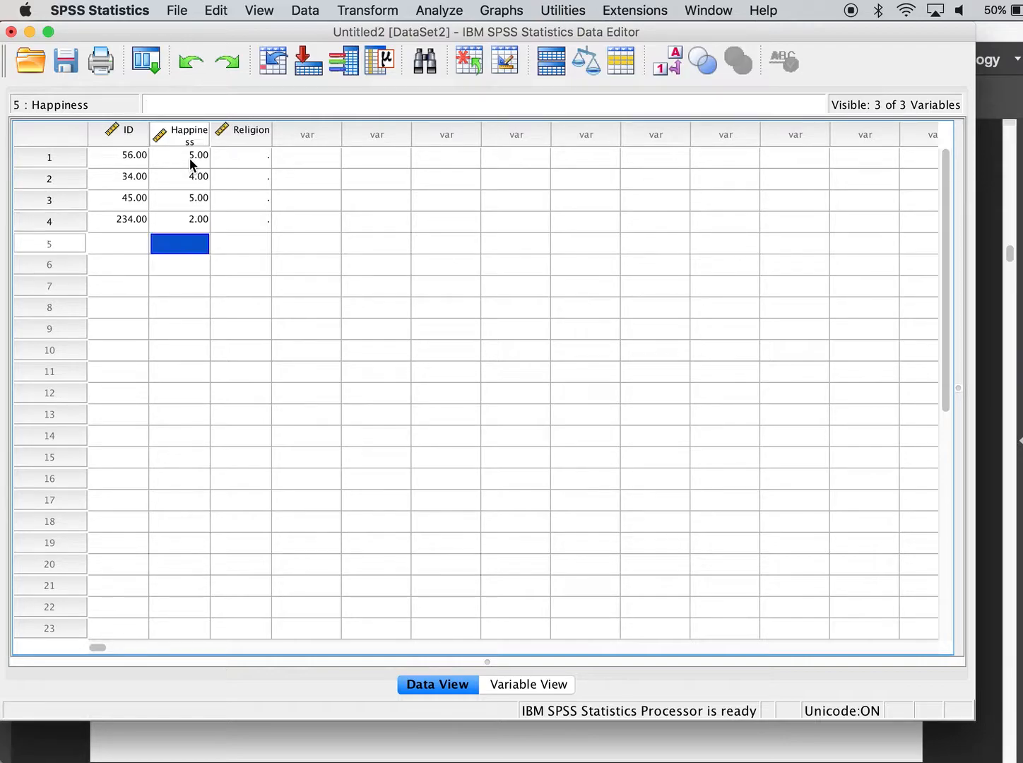
# Enter the Religion scores 3, 4, 5 and 4 for the first four cases.
pyautogui.click(261, 164)
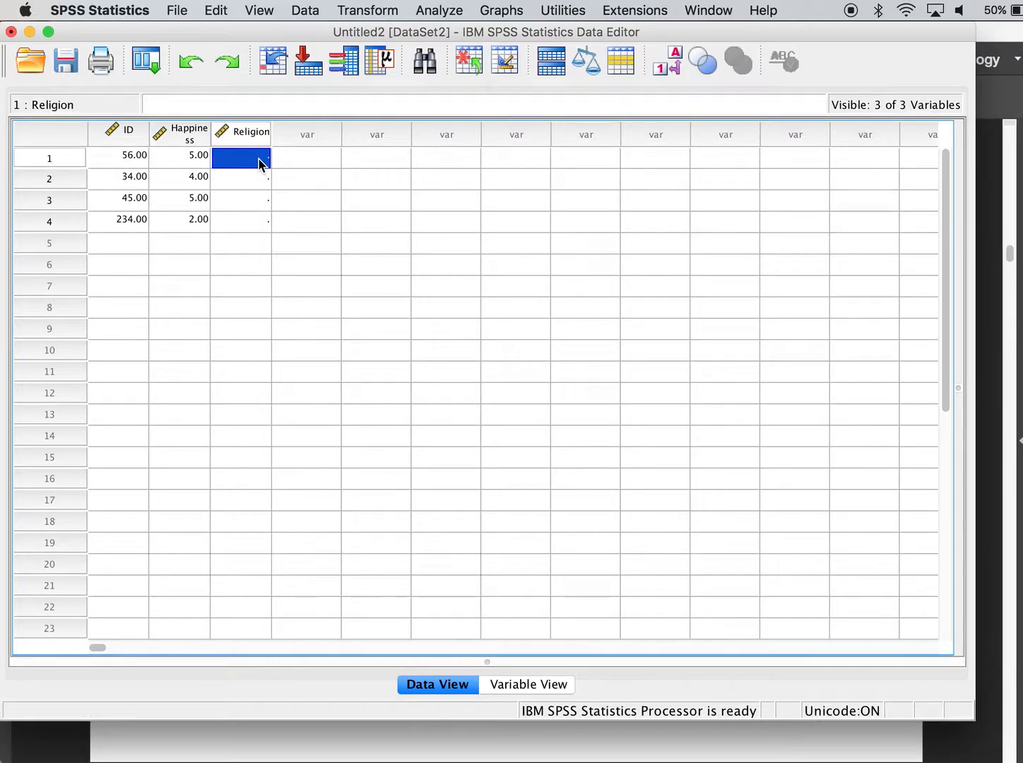
pyautogui.write('3')
pyautogui.press('Return')
pyautogui.write('4')
pyautogui.press('Return')
pyautogui.write('5')
pyautogui.press('Return')
pyautogui.write('4')
pyautogui.press('Return')
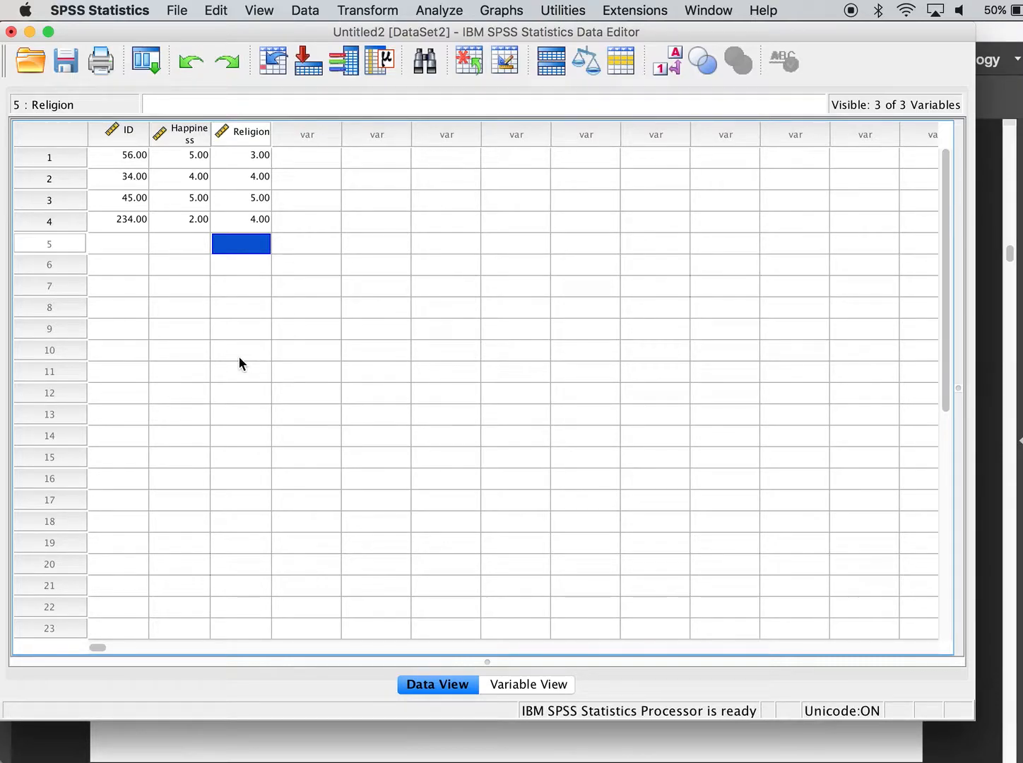
# Switch to the CourseDataS17.sav dataset and look through its cases from the first row to the last.
pyautogui.hotkey('ctrl', 'Up')
pyautogui.click(244, 498)
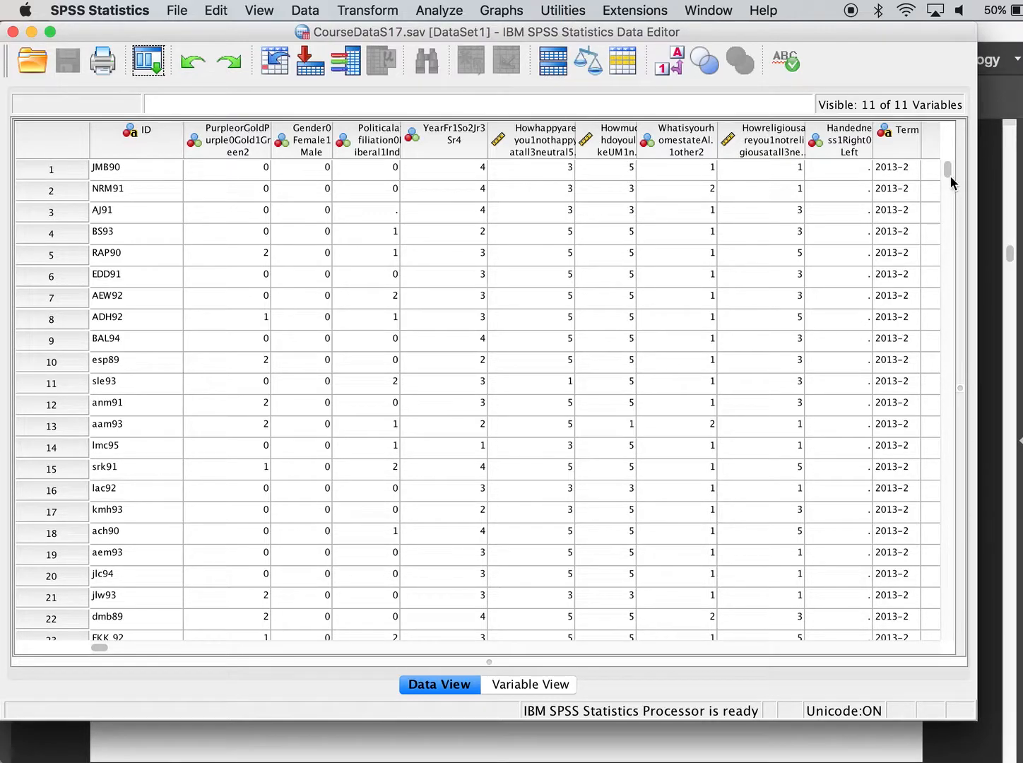
pyautogui.moveTo(948, 173); pyautogui.dragTo(934, 617)
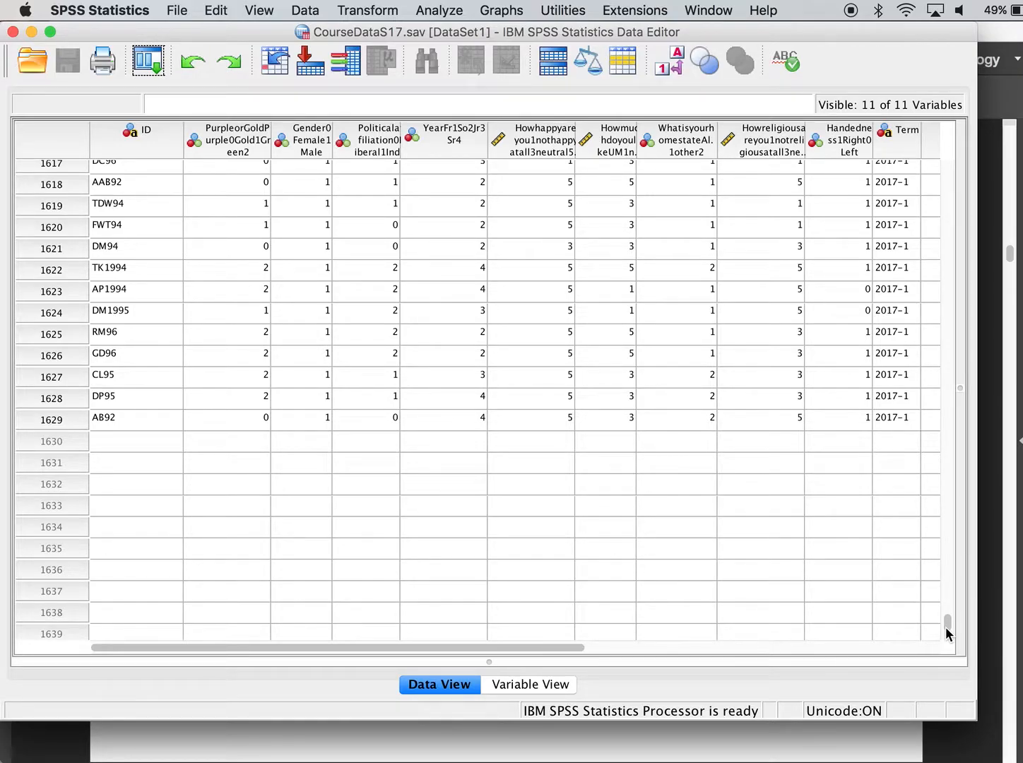
pyautogui.moveTo(947, 631); pyautogui.dragTo(948, 150)
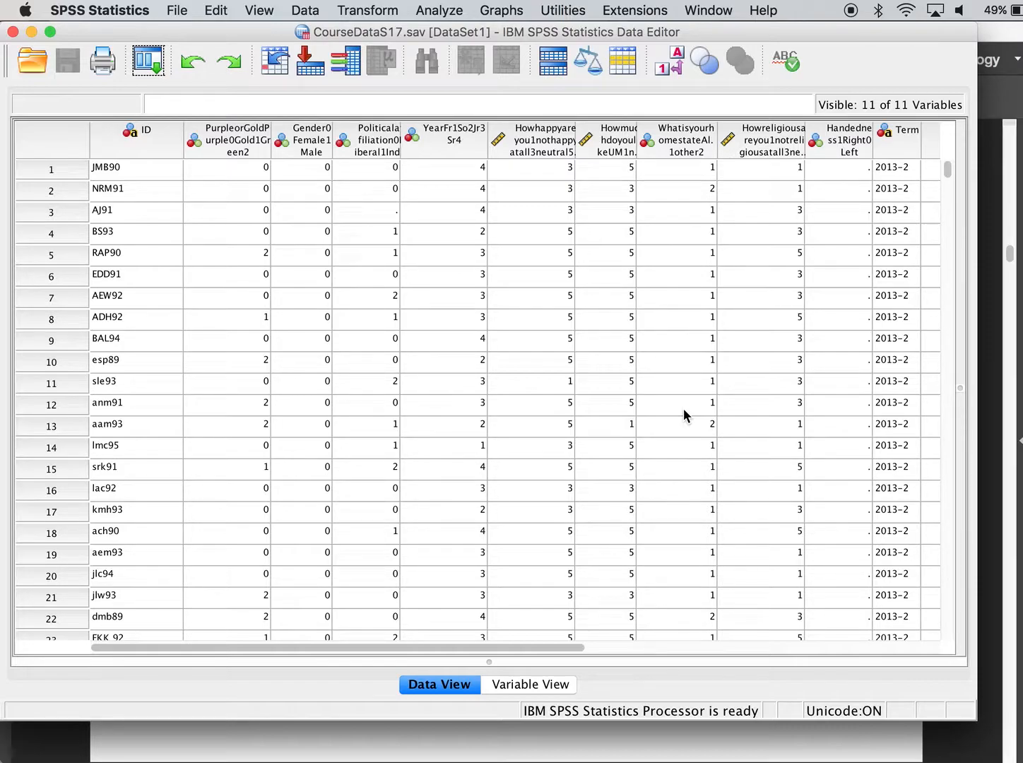
# Show the variable definitions of CourseDataS17.sav and widen the Name and Label columns so their full text is readable.
pyautogui.click(530, 685)
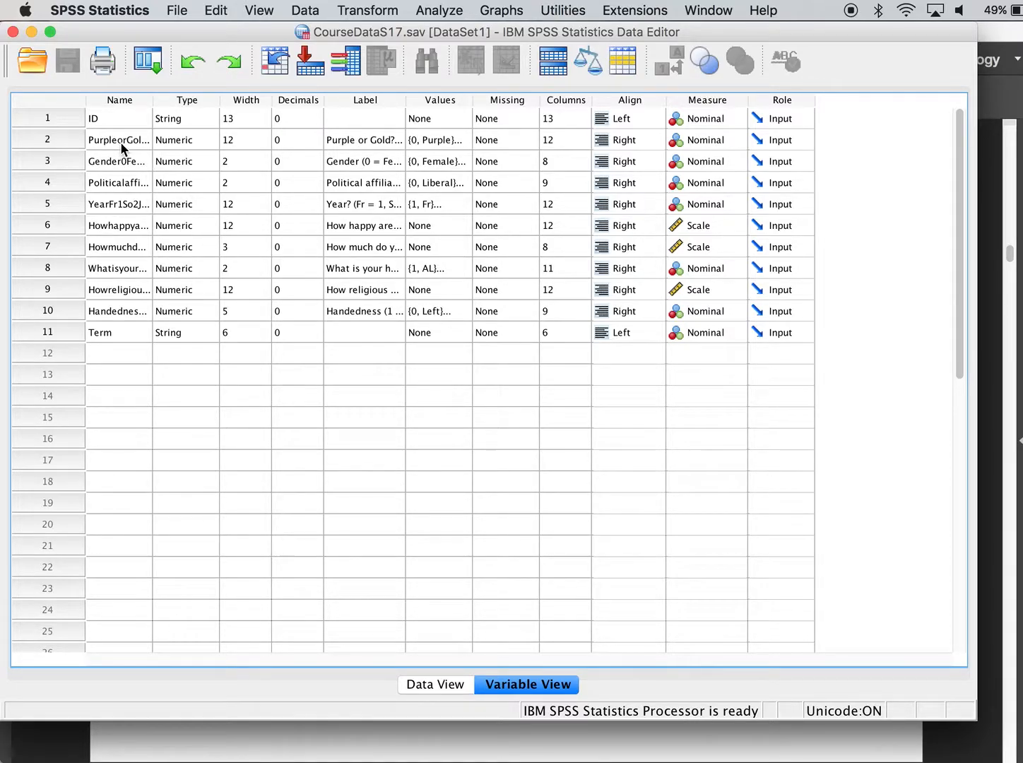
pyautogui.moveTo(153, 97); pyautogui.dragTo(390, 117)
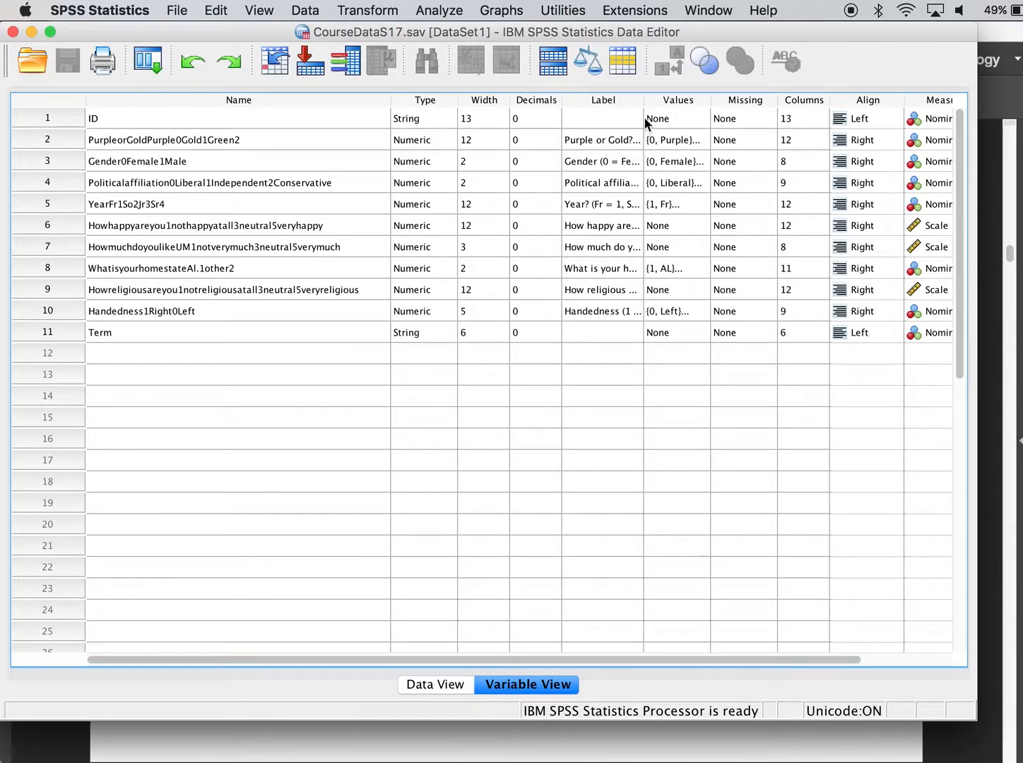
pyautogui.moveTo(644, 102); pyautogui.dragTo(932, 95)
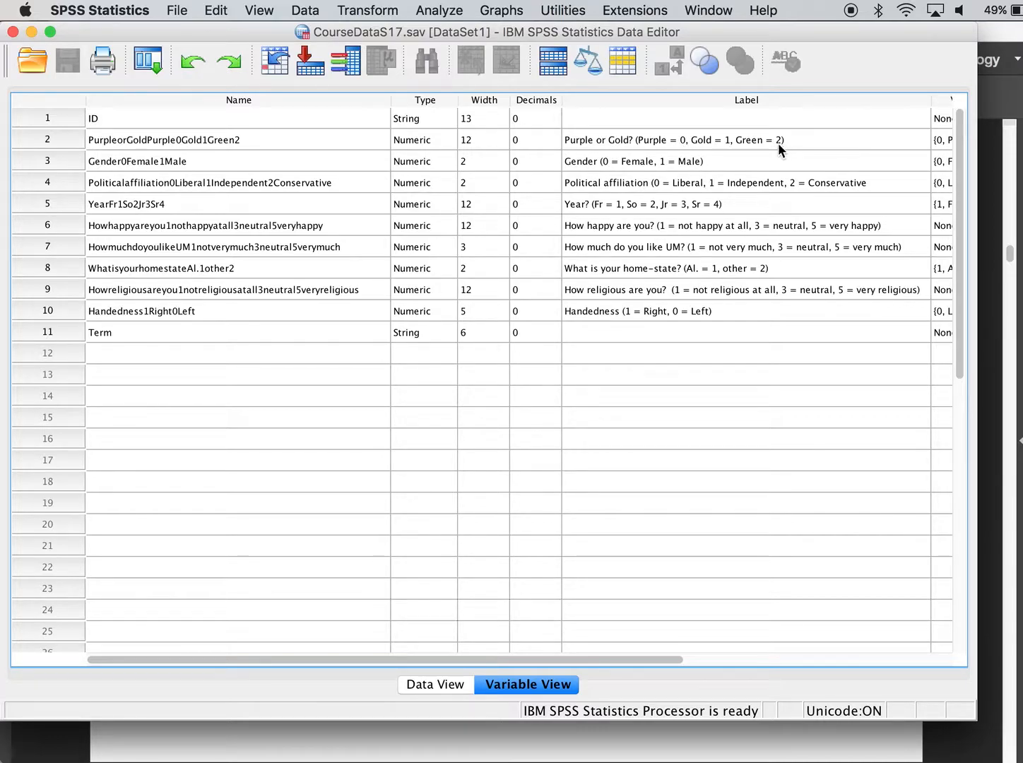
# Compare the first case's Purple or Gold value in the data grid with the coding described in the variable definitions.
pyautogui.click(439, 683)
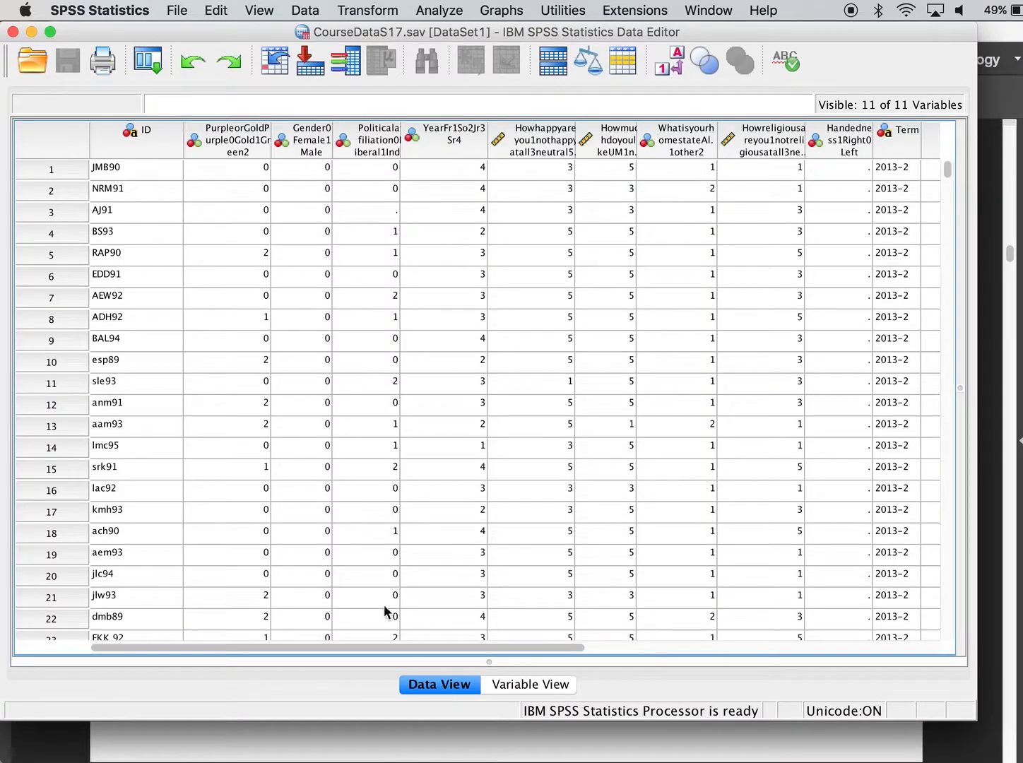
pyautogui.click(238, 173)
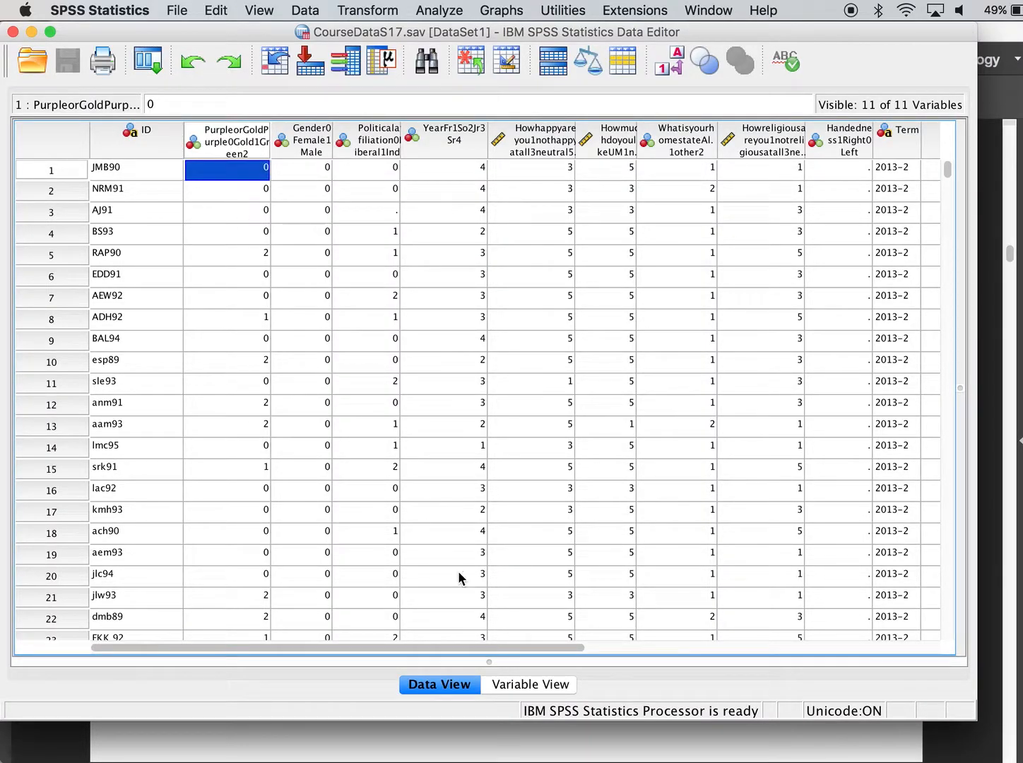
pyautogui.click(505, 685)
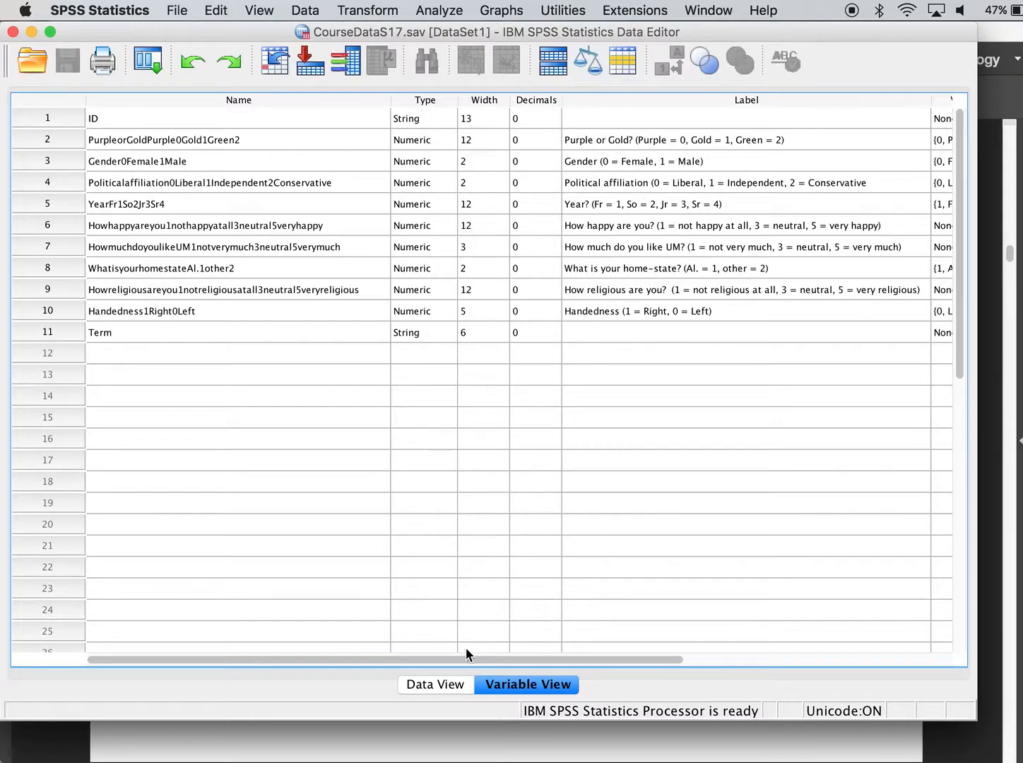
pyautogui.click(445, 685)
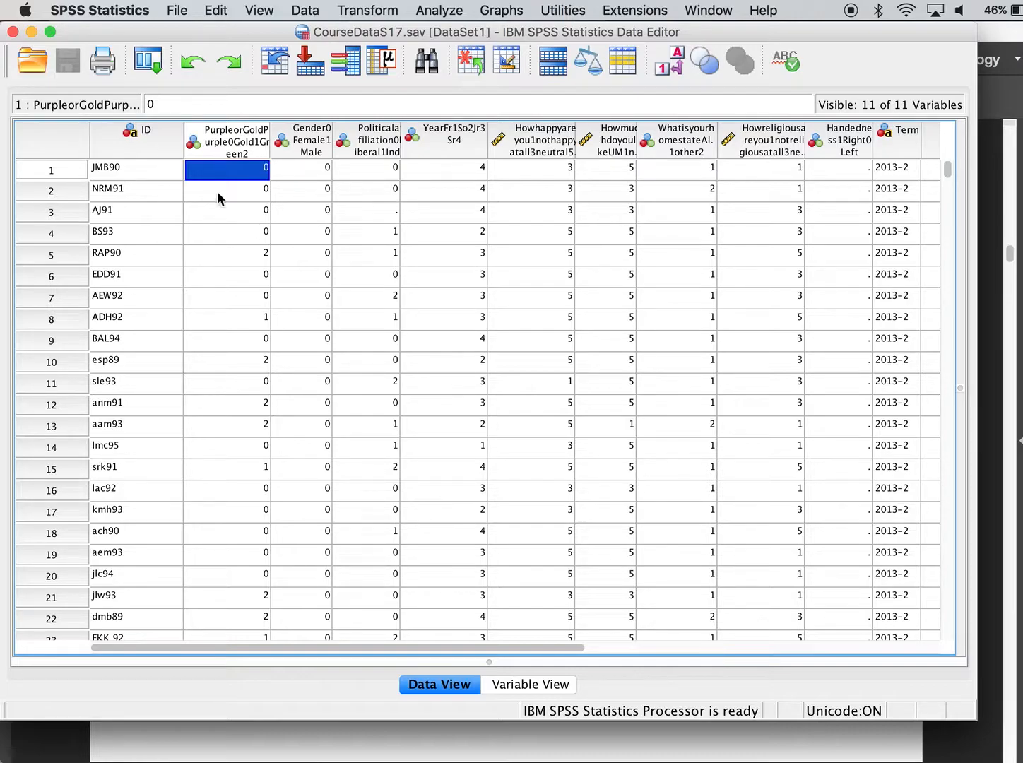
# Check the print options and available printers for the dataset, and leave without printing.
pyautogui.click(176, 10)
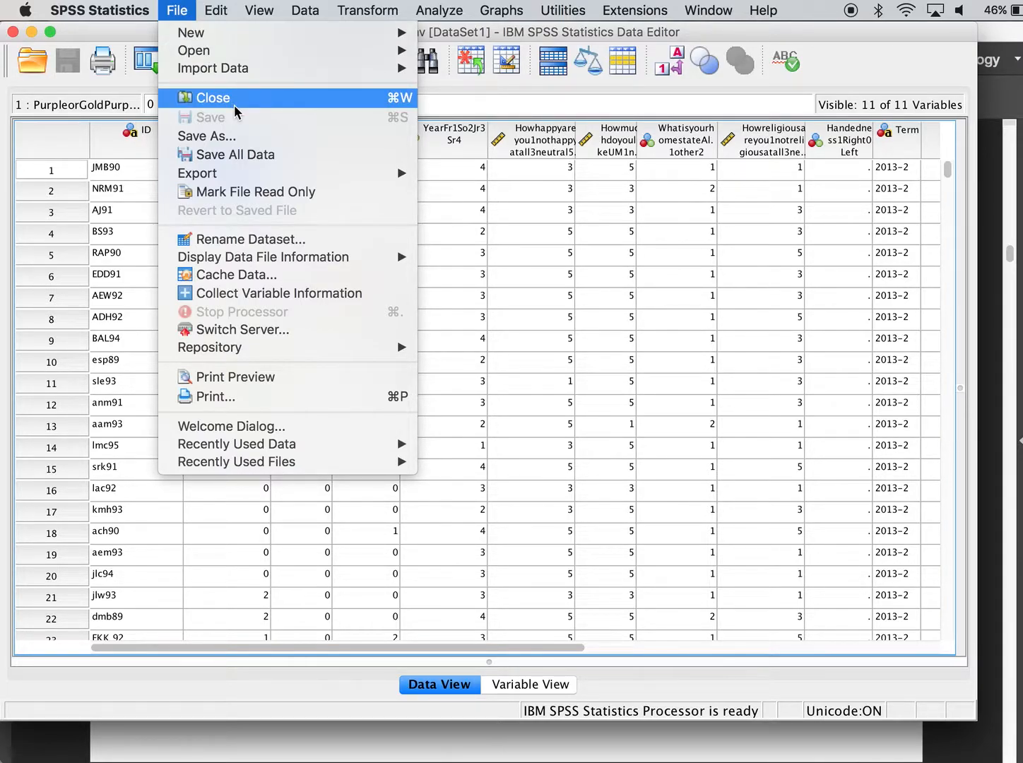
pyautogui.click(226, 398)
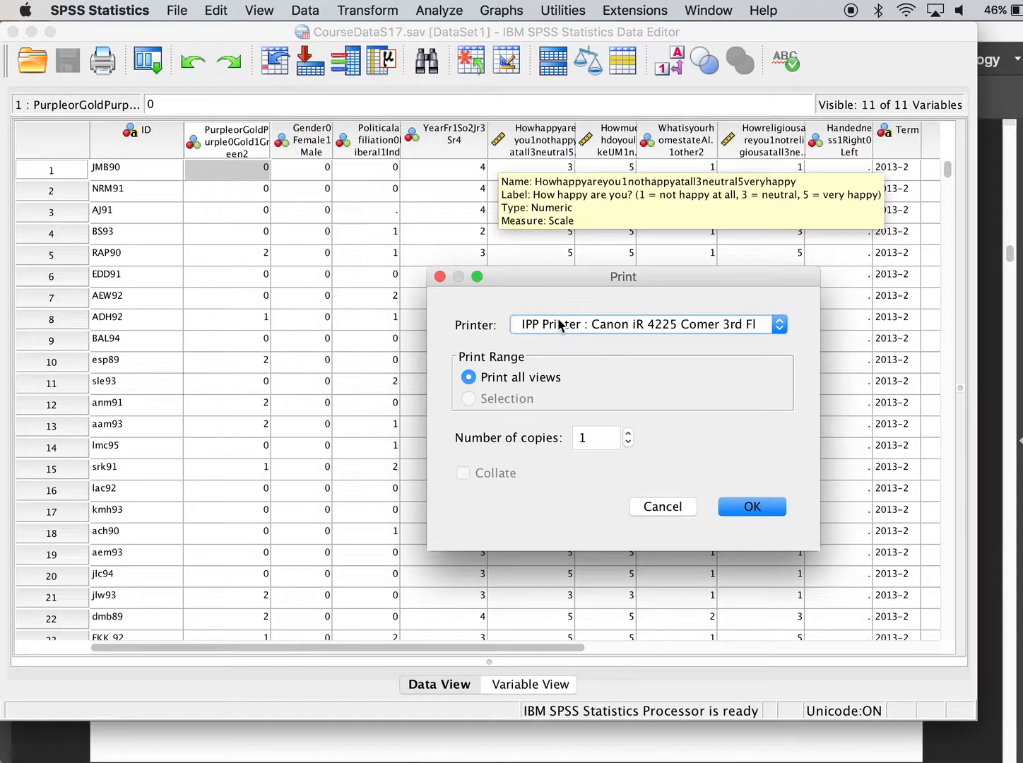
pyautogui.click(727, 326)
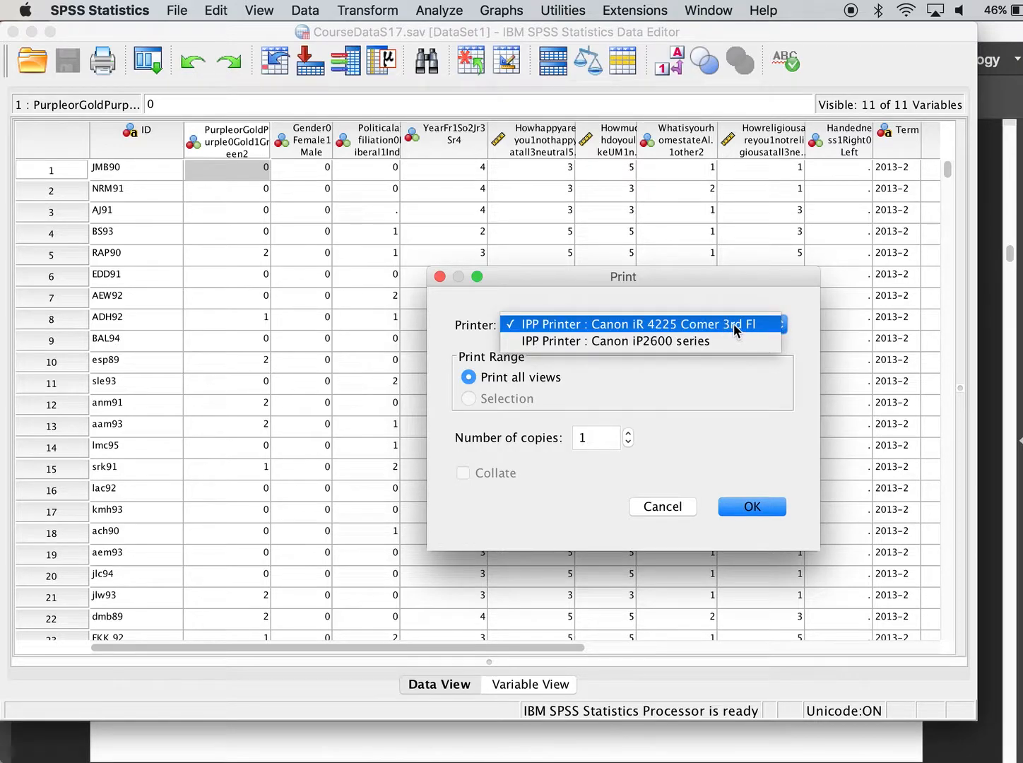
pyautogui.click(726, 327)
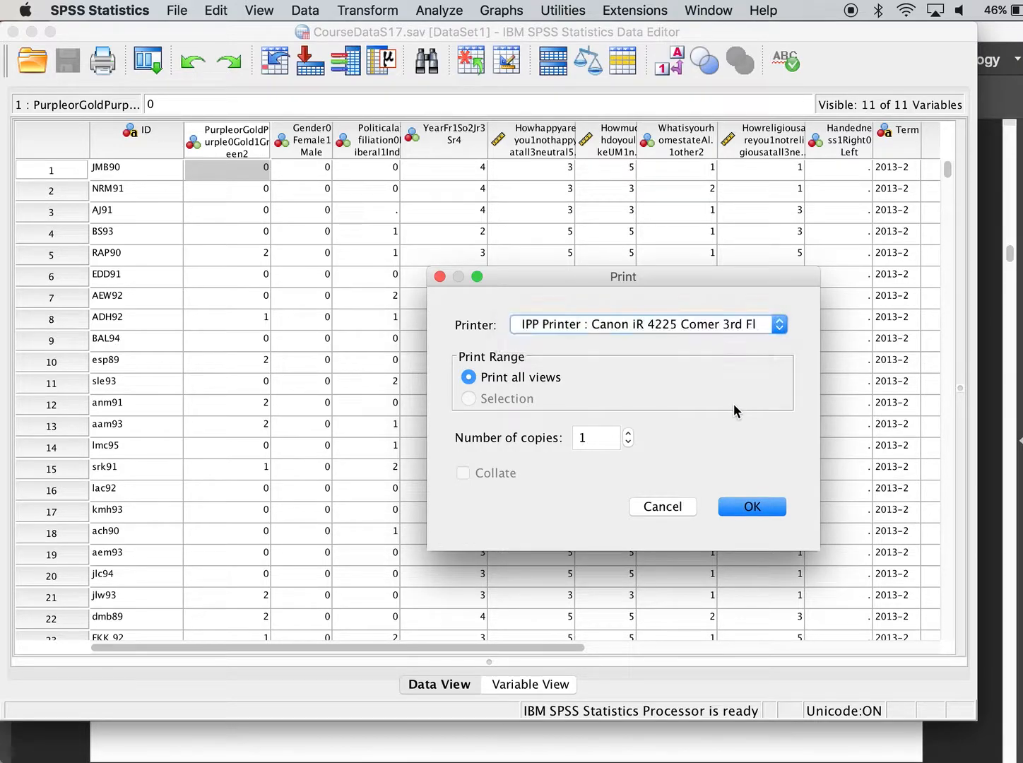
pyautogui.click(669, 508)
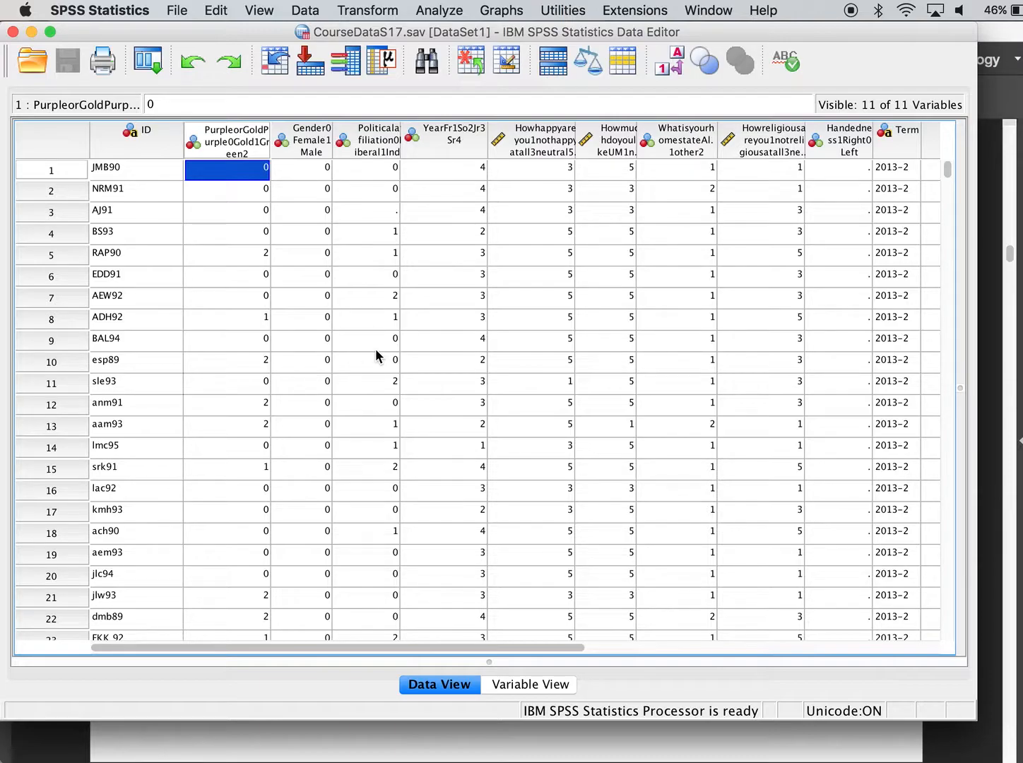
# Look over the available file, data, transformation and analysis commands, including the procedures for comparing means, without running any.
pyautogui.click(180, 10)
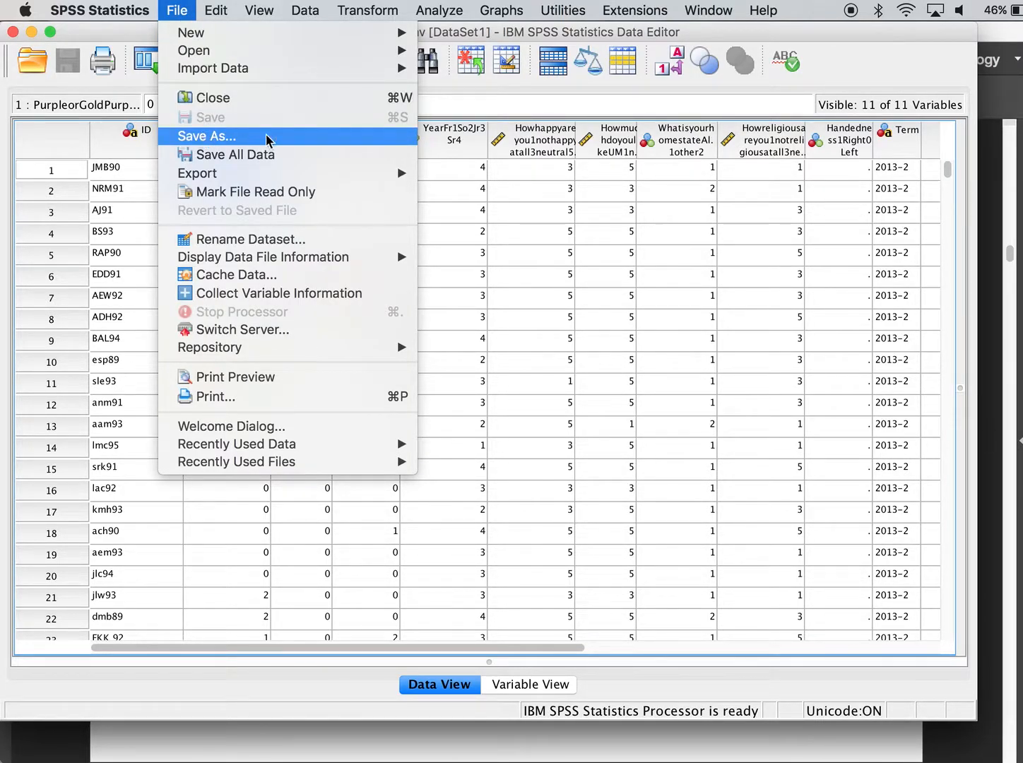
pyautogui.click(559, 249)
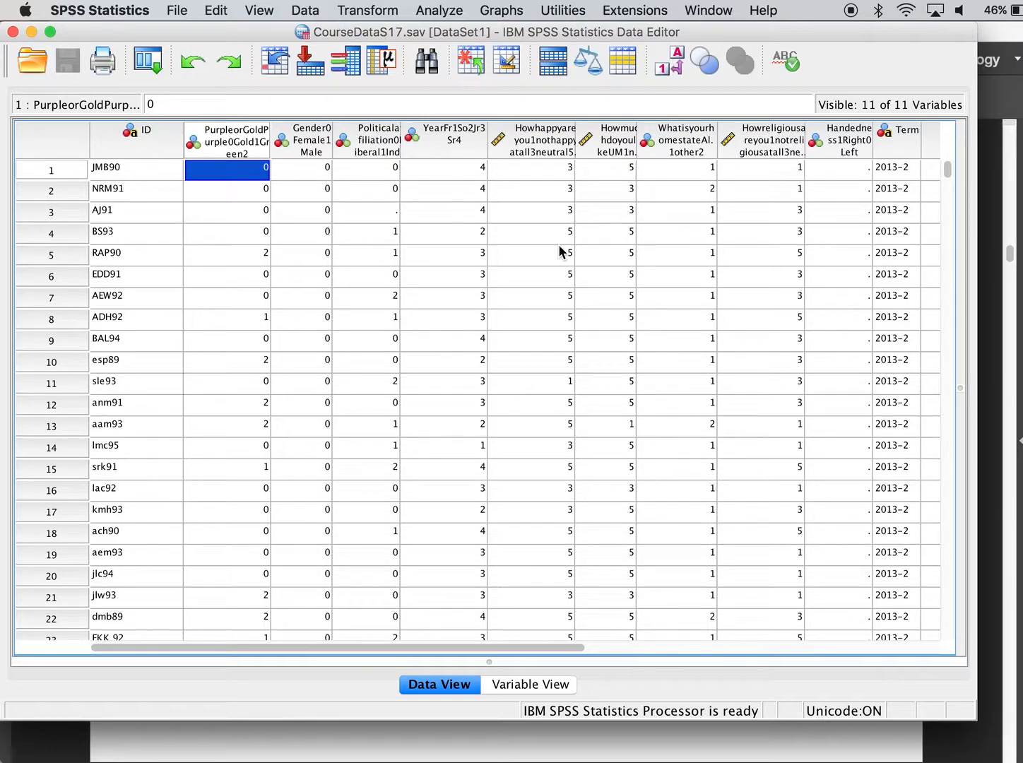
pyautogui.click(306, 8)
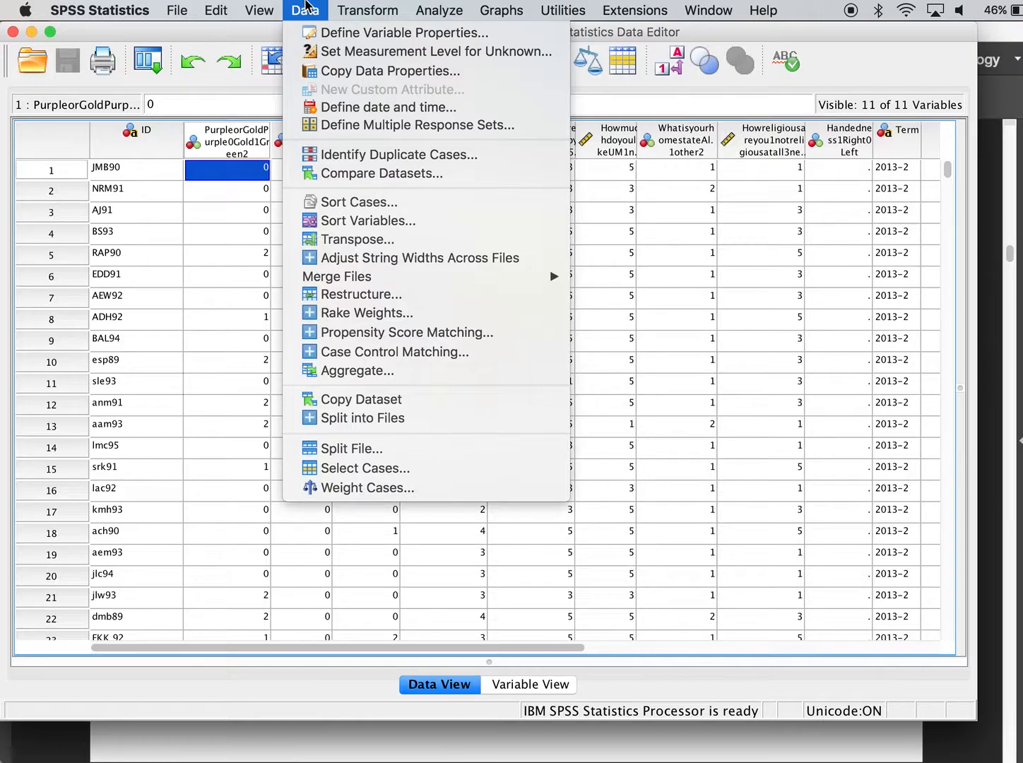
pyautogui.click(305, 7)
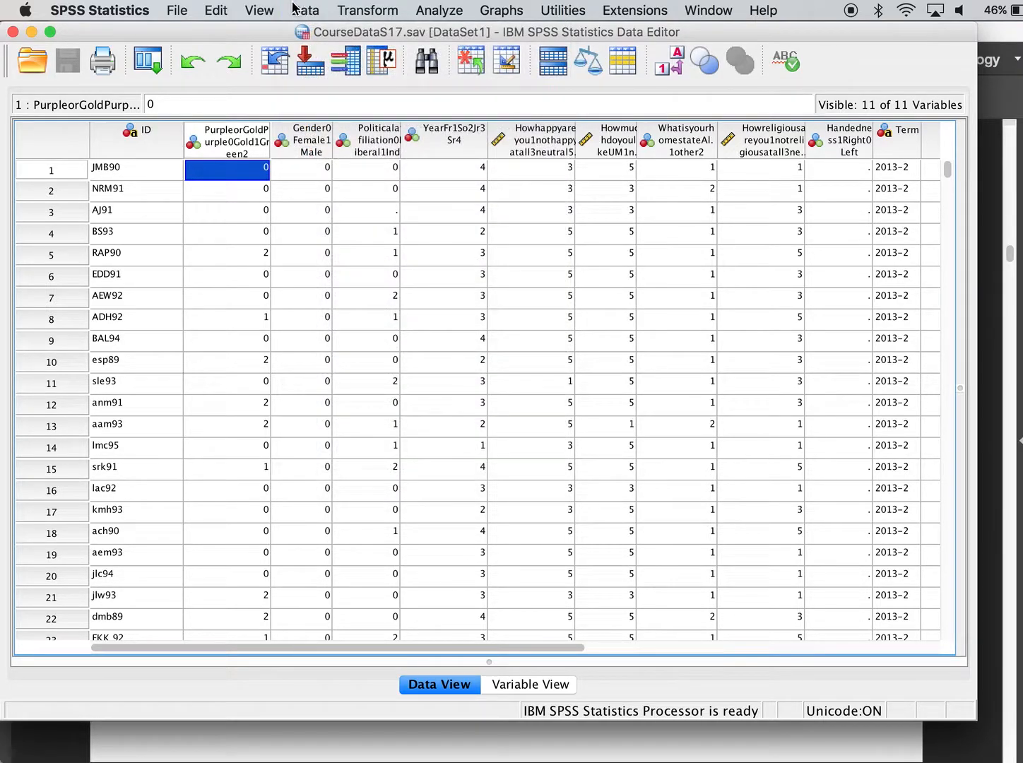
pyautogui.click(380, 10)
pyautogui.click(380, 10)
pyautogui.click(441, 8)
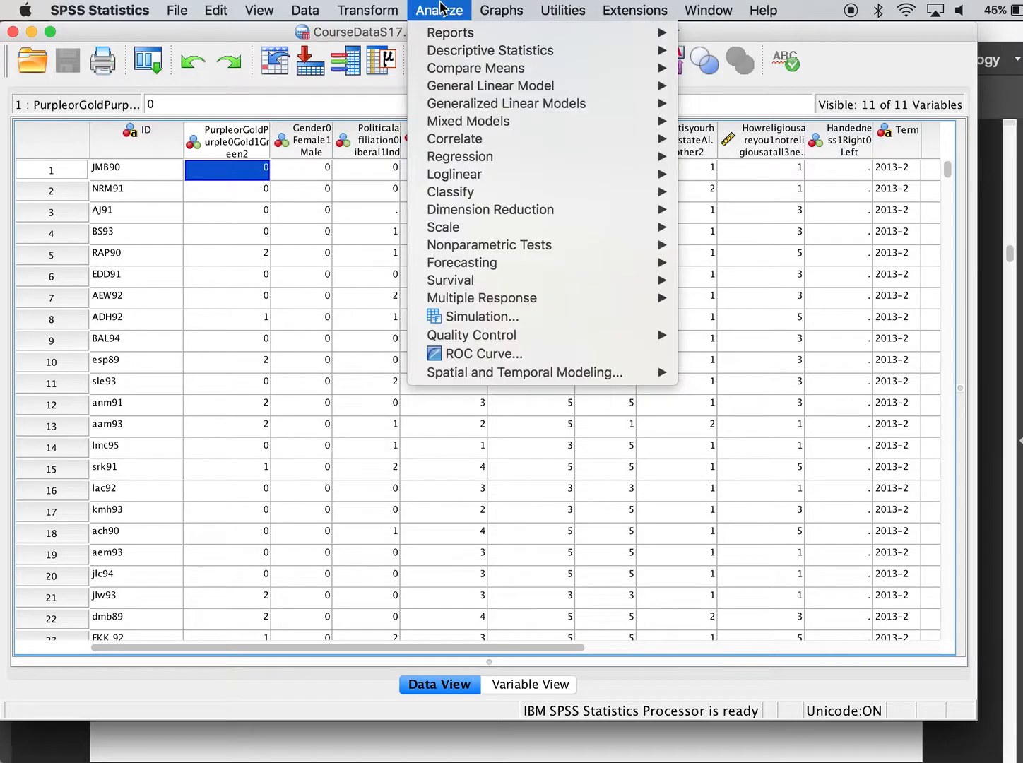
pyautogui.moveTo(447, 56)
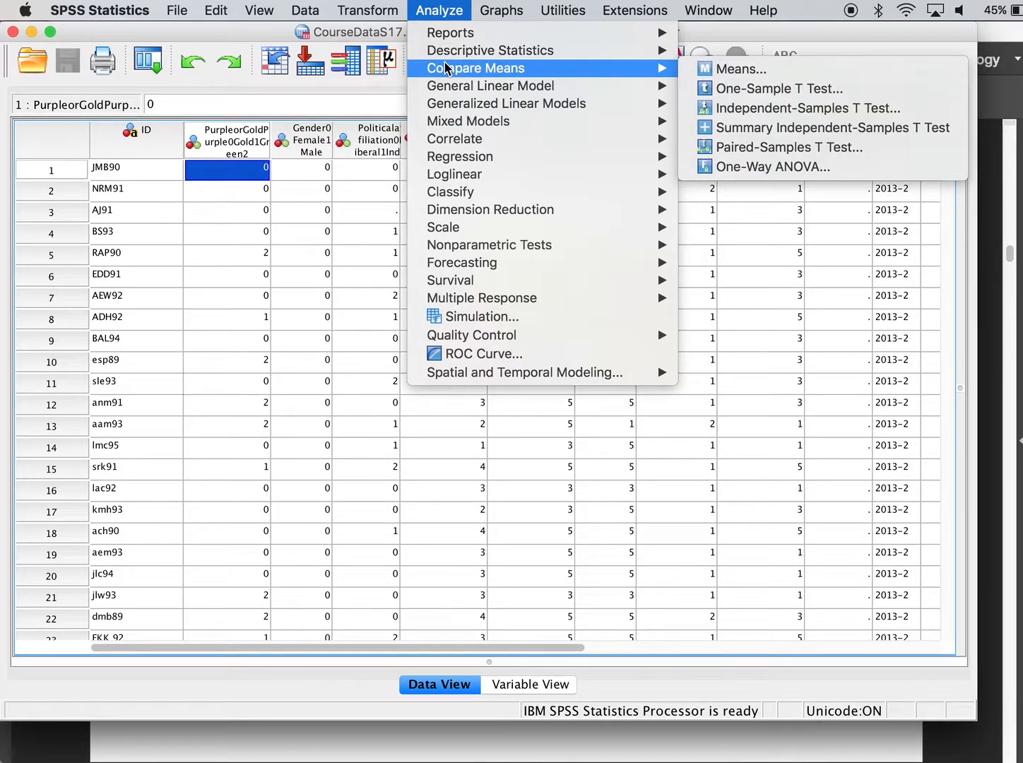
pyautogui.moveTo(461, 141)
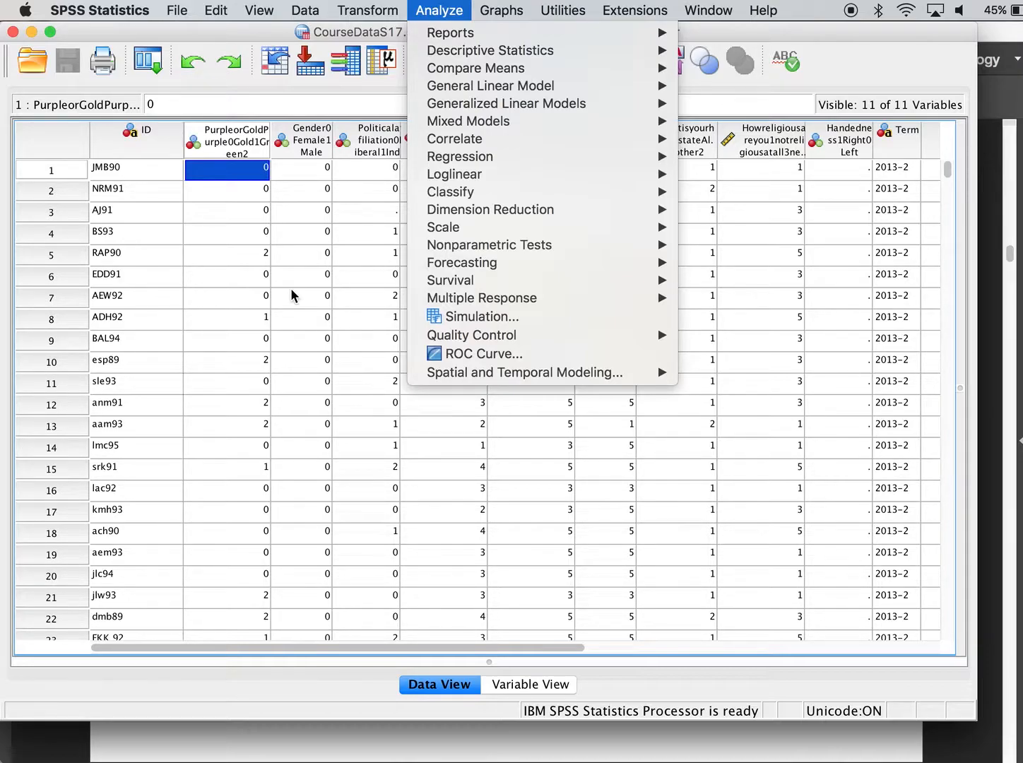
pyautogui.press('Escape')
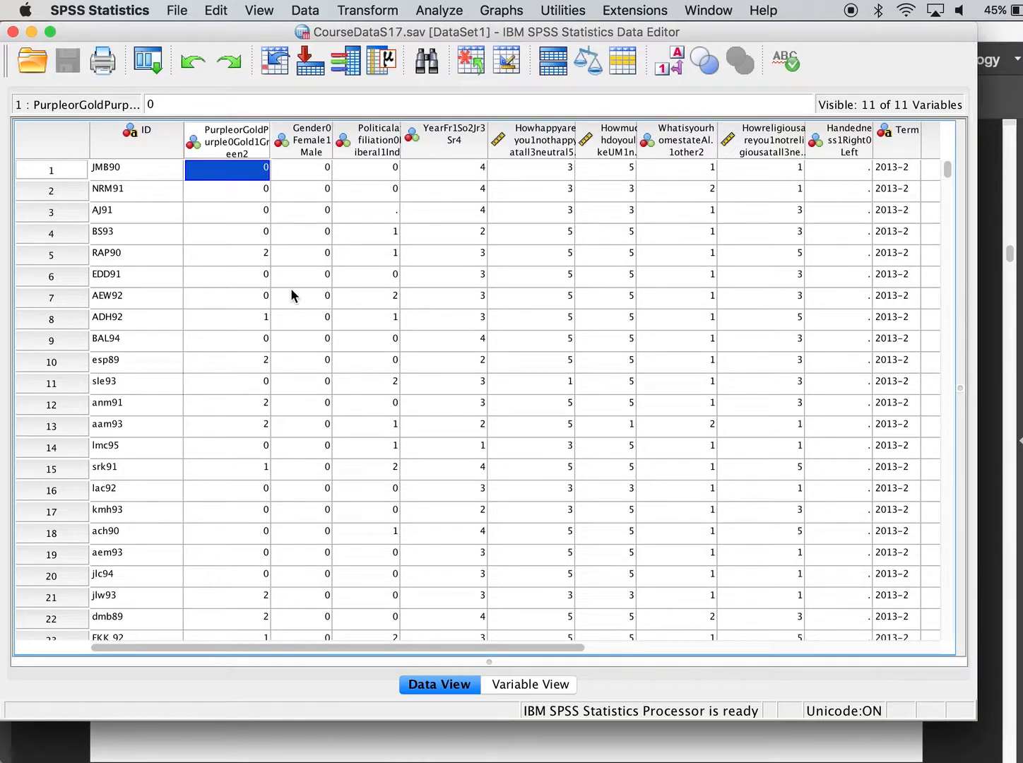
# Bring the Output2 viewer window to the front and reposition it so the data editor's row numbers remain visible behind it.
pyautogui.hotkey('ctrl', 'Up')
pyautogui.click(255, 292)
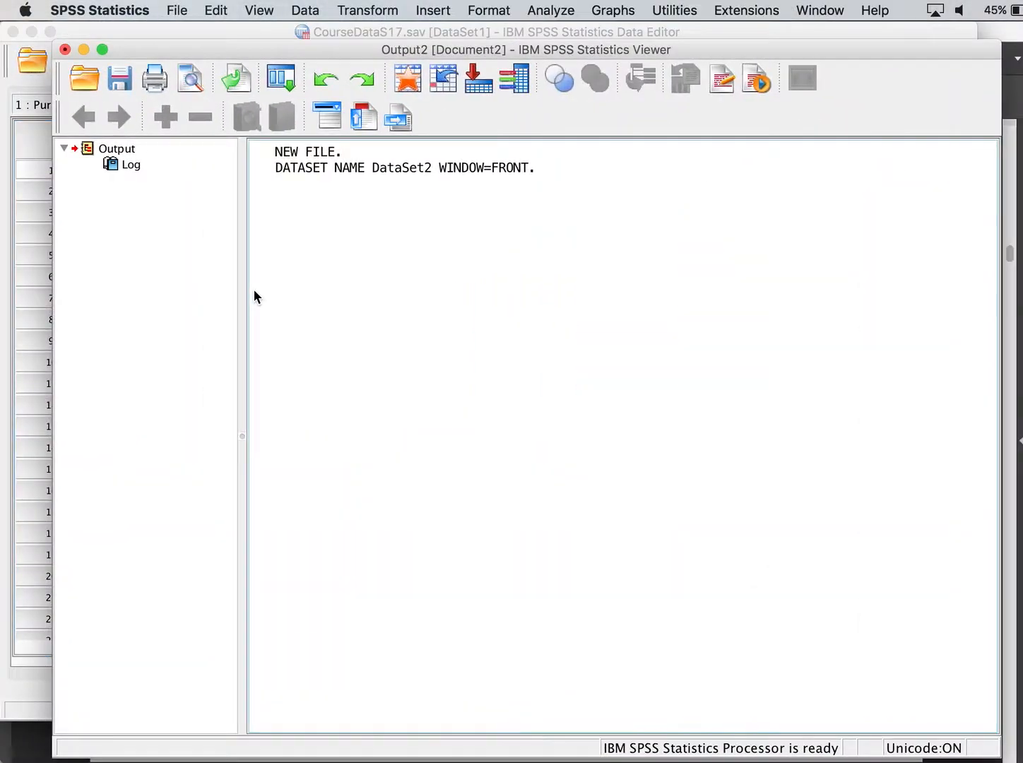
pyautogui.moveTo(456, 45); pyautogui.dragTo(425, 32)
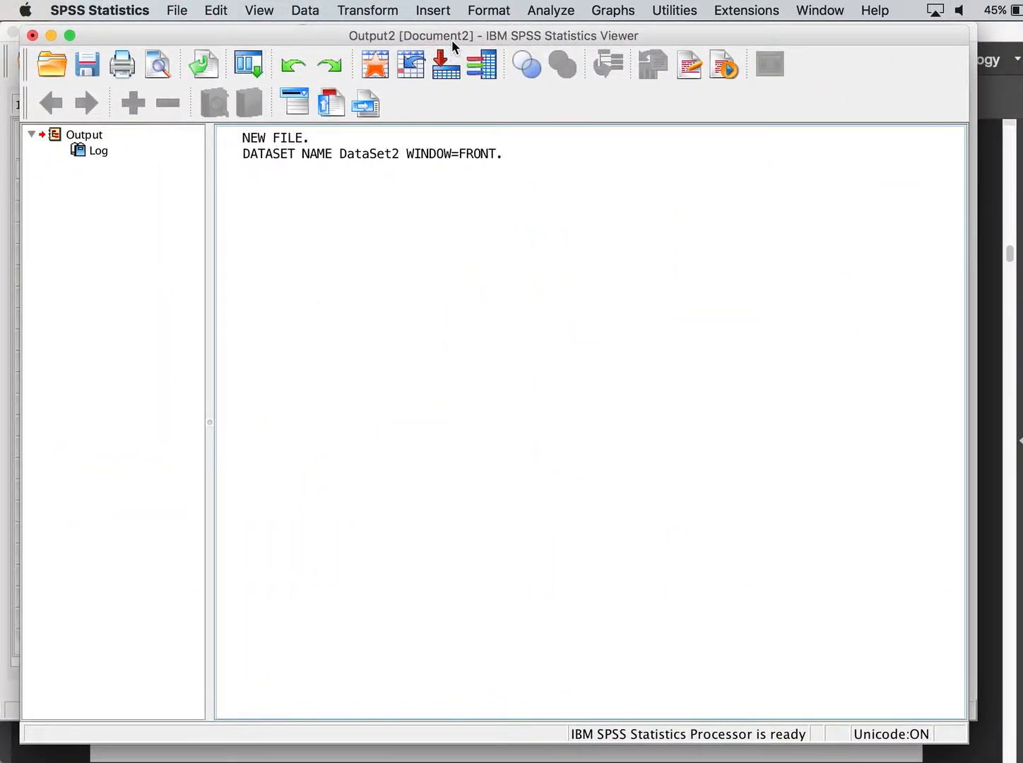
pyautogui.moveTo(451, 40); pyautogui.dragTo(464, 87)
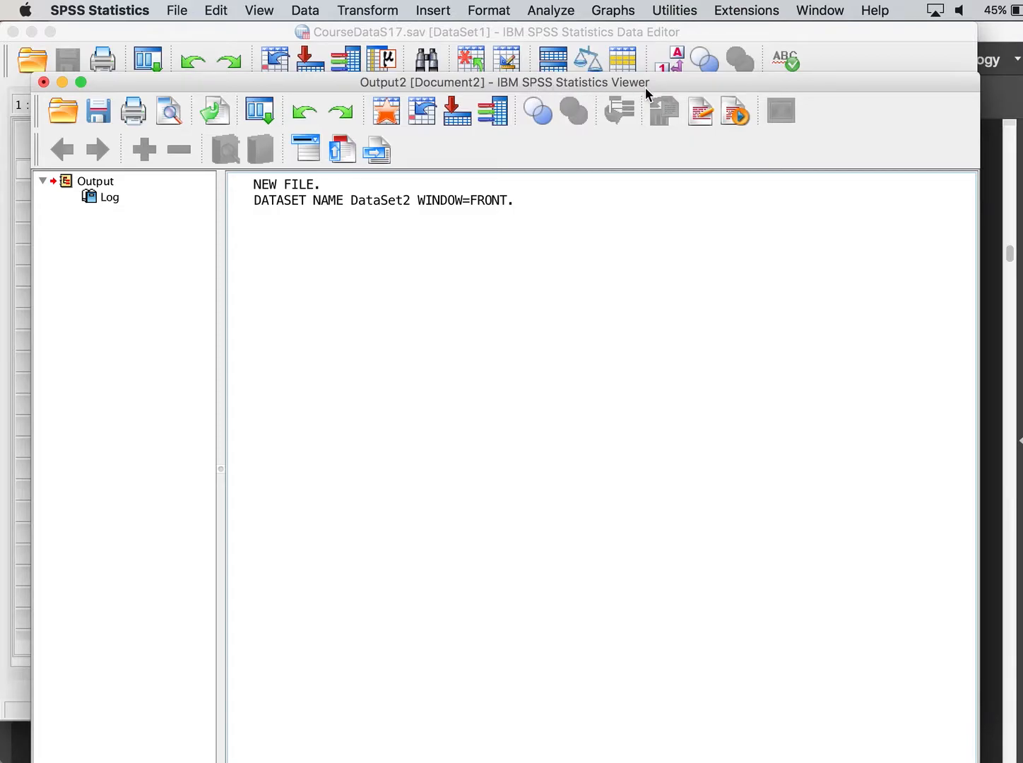
pyautogui.moveTo(645, 87); pyautogui.dragTo(710, 44)
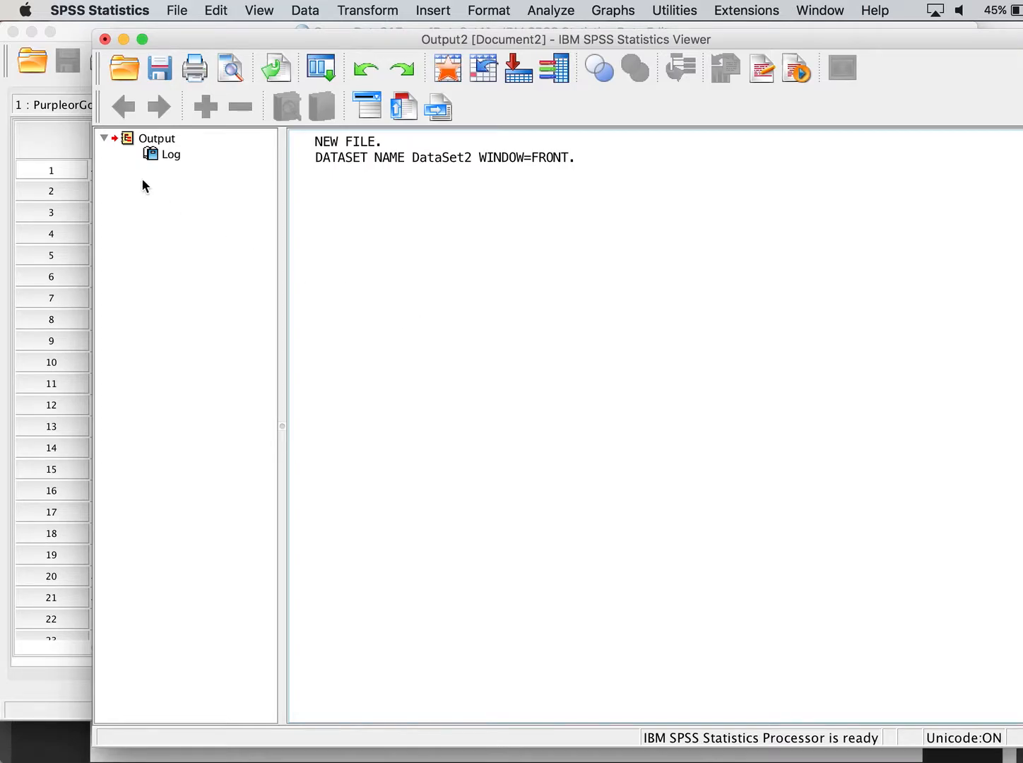
# Run Descriptives on the "How happy are you?" variable of CourseDataS17.sav with the default statistics.
pyautogui.click(69, 128)
pyautogui.click(439, 10)
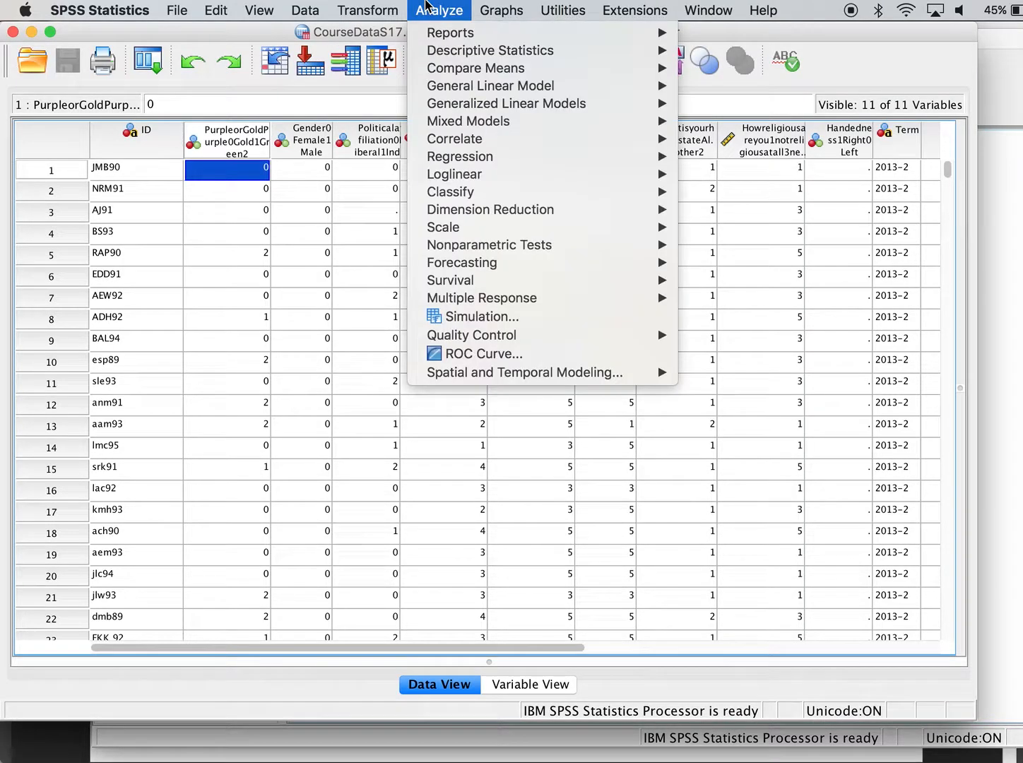
pyautogui.moveTo(661, 51)
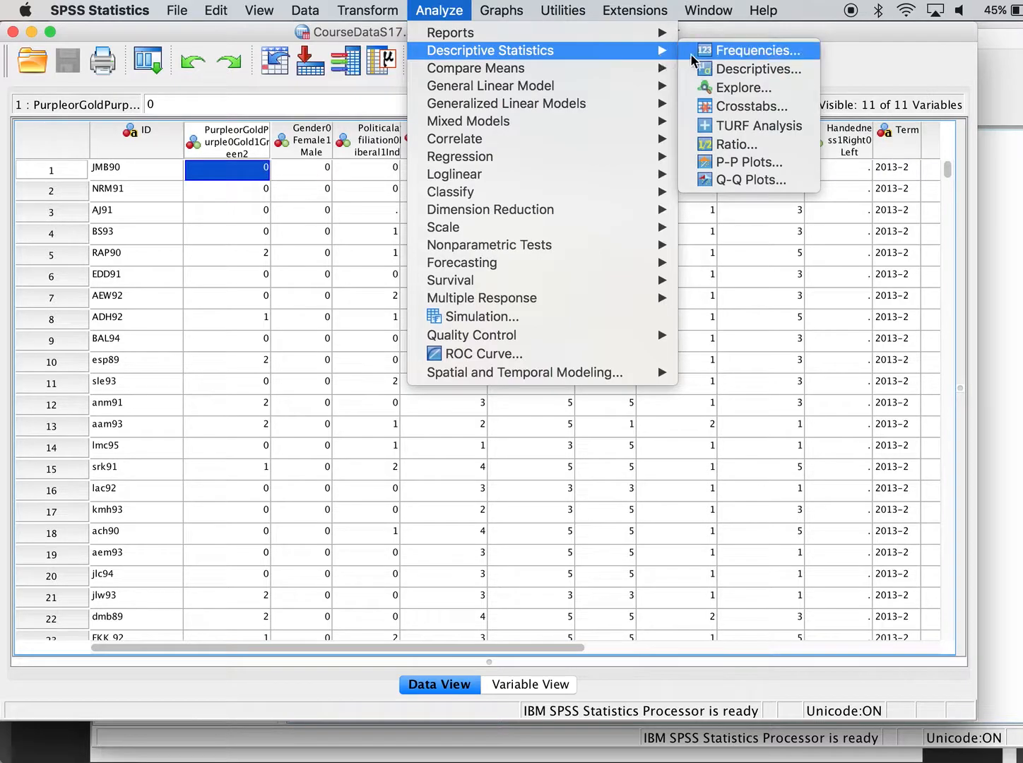
pyautogui.click(714, 71)
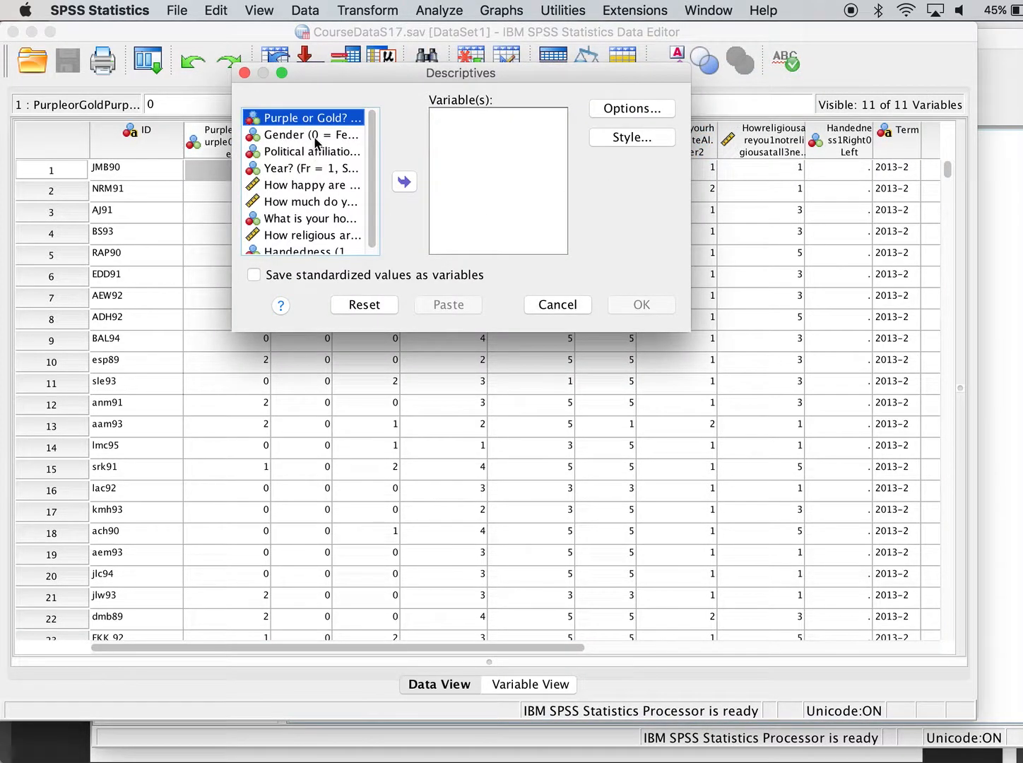
pyautogui.click(315, 138)
pyautogui.click(311, 186)
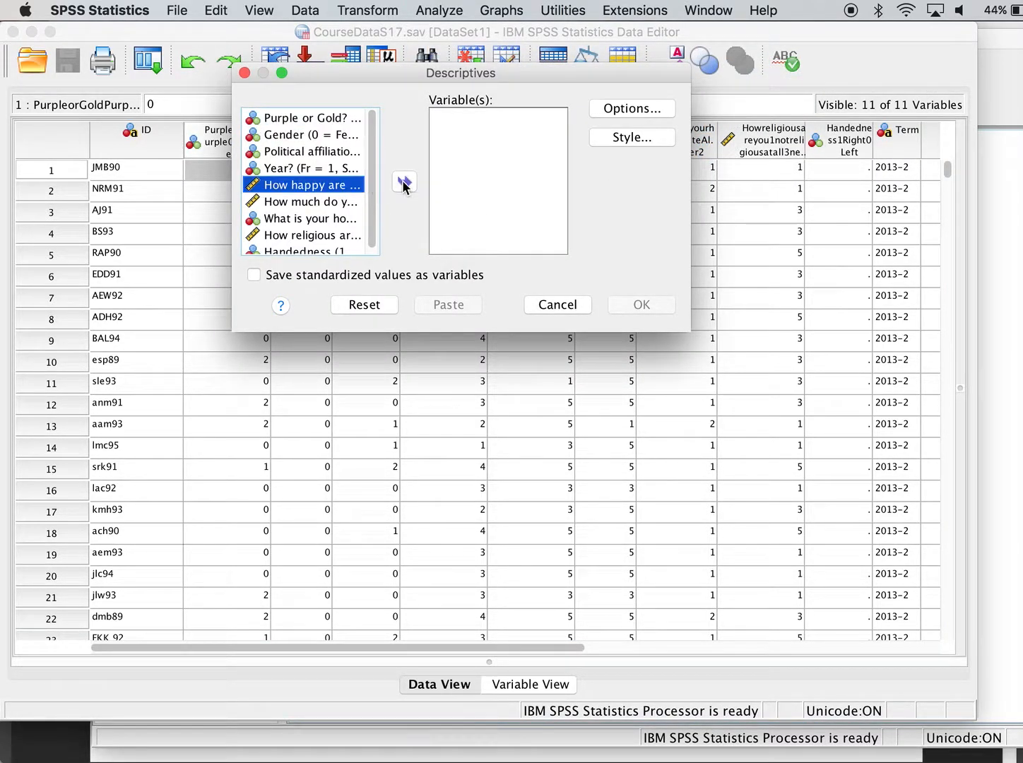
pyautogui.click(403, 182)
pyautogui.click(639, 305)
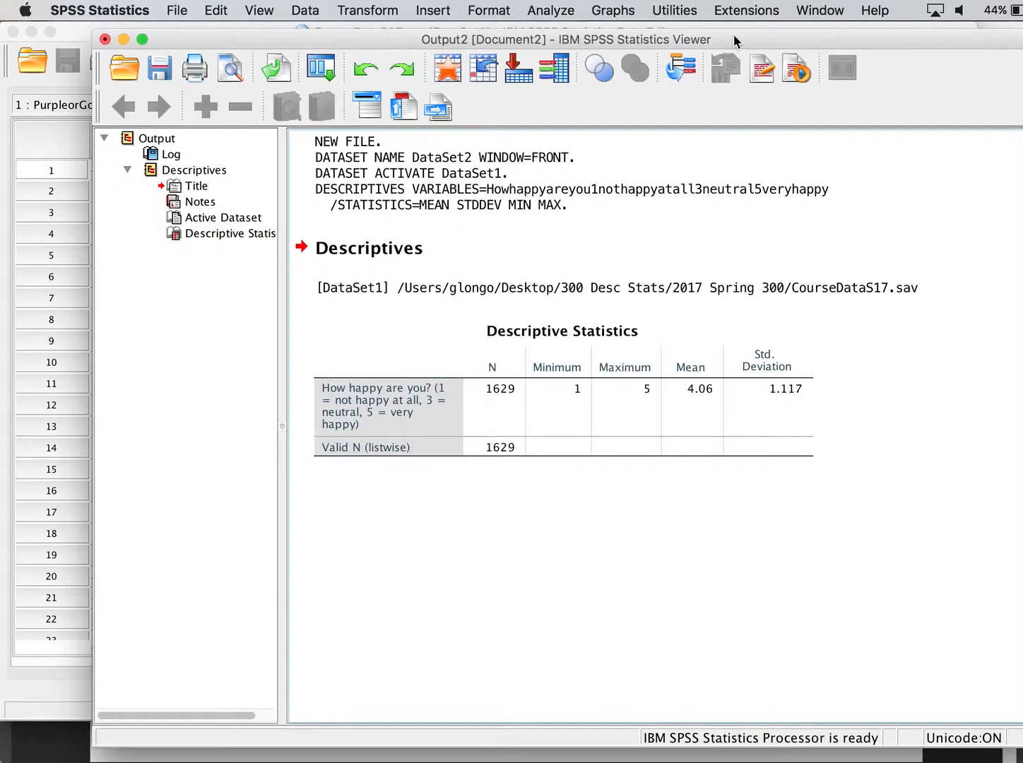
# Compare the happiness scores in the data grid with the Descriptive Statistics table in the output viewer.
pyautogui.moveTo(732, 34); pyautogui.dragTo(706, 28)
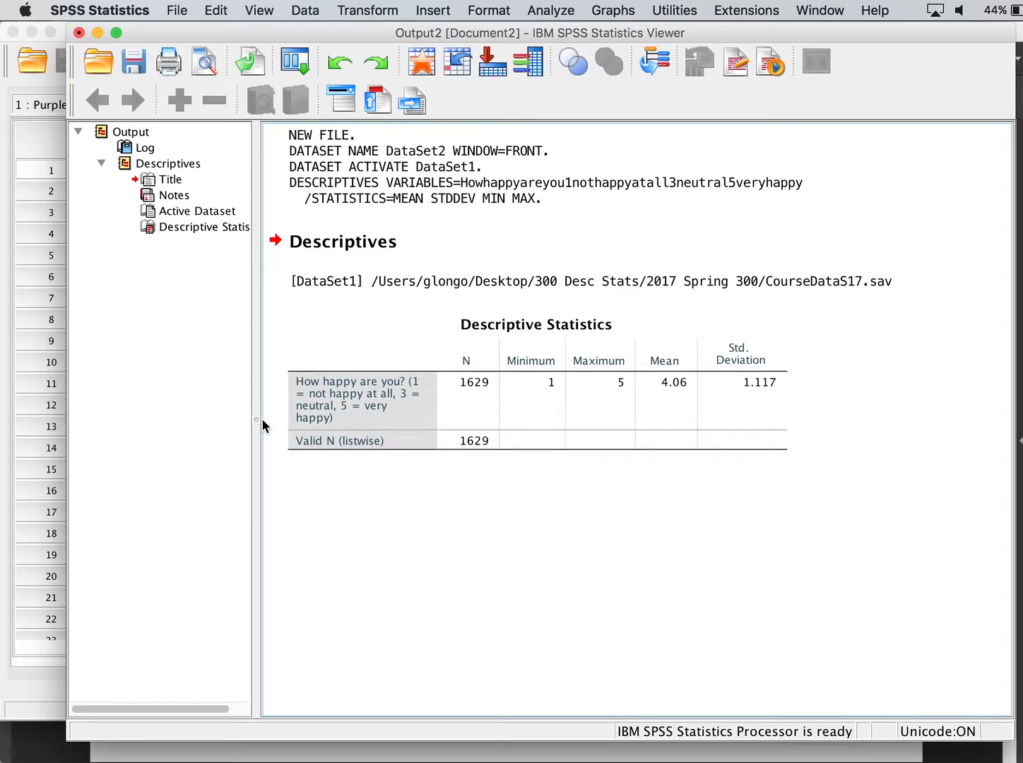
pyautogui.click(44, 403)
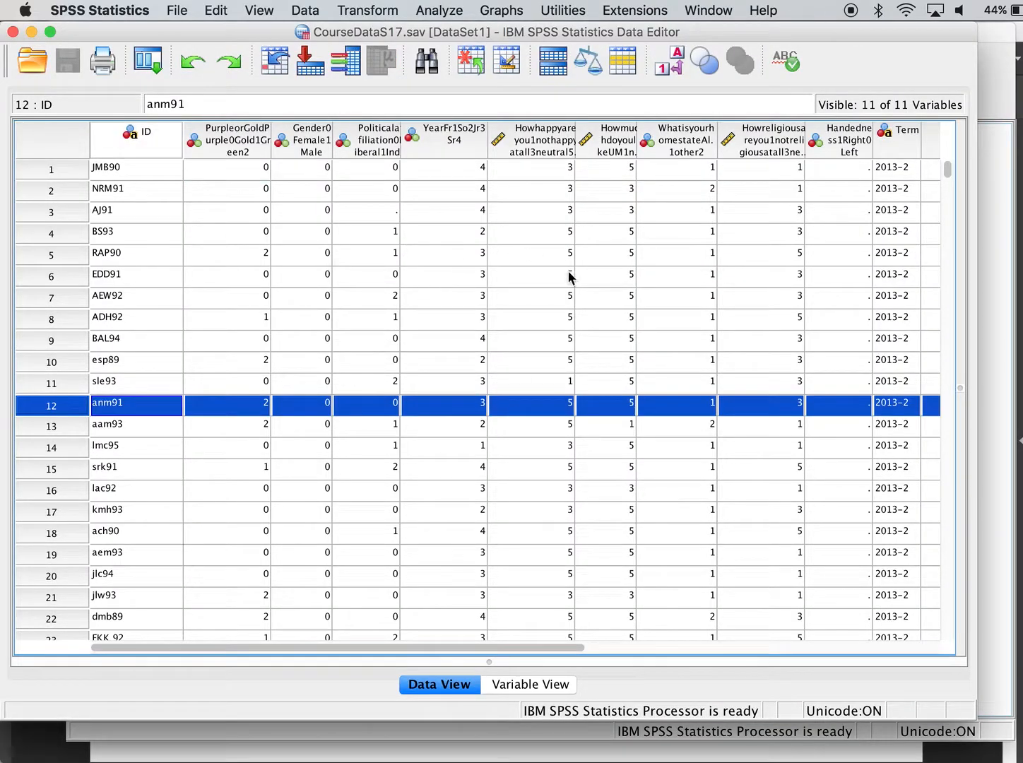
pyautogui.click(509, 321)
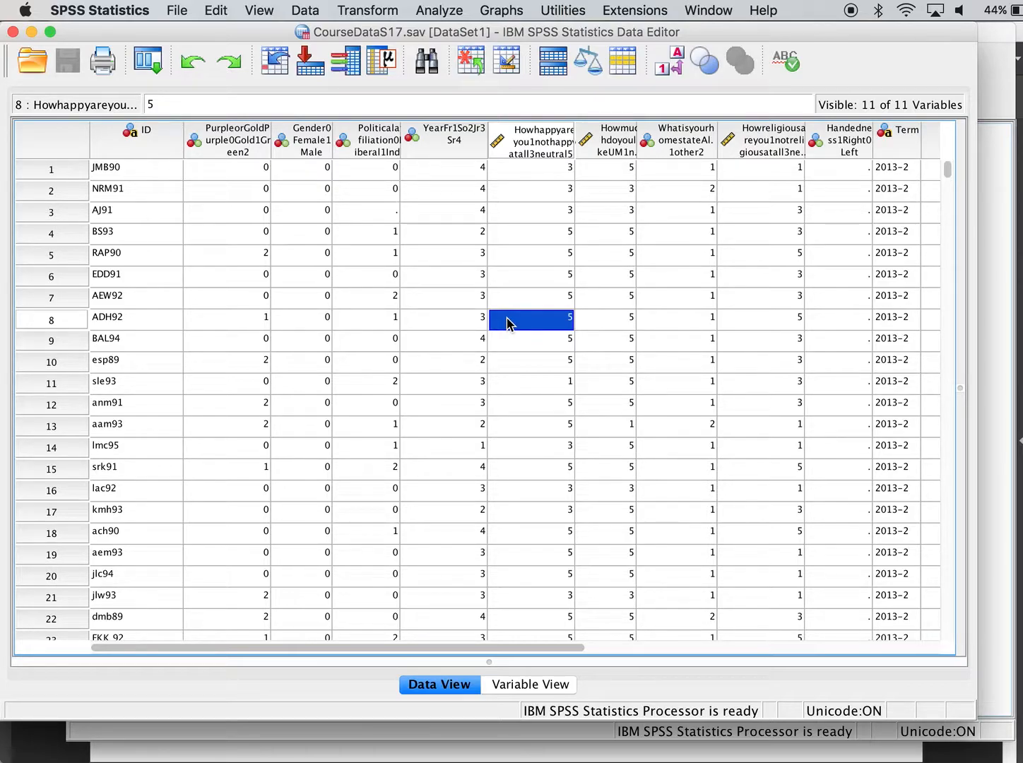
pyautogui.click(1005, 194)
pyautogui.click(457, 407)
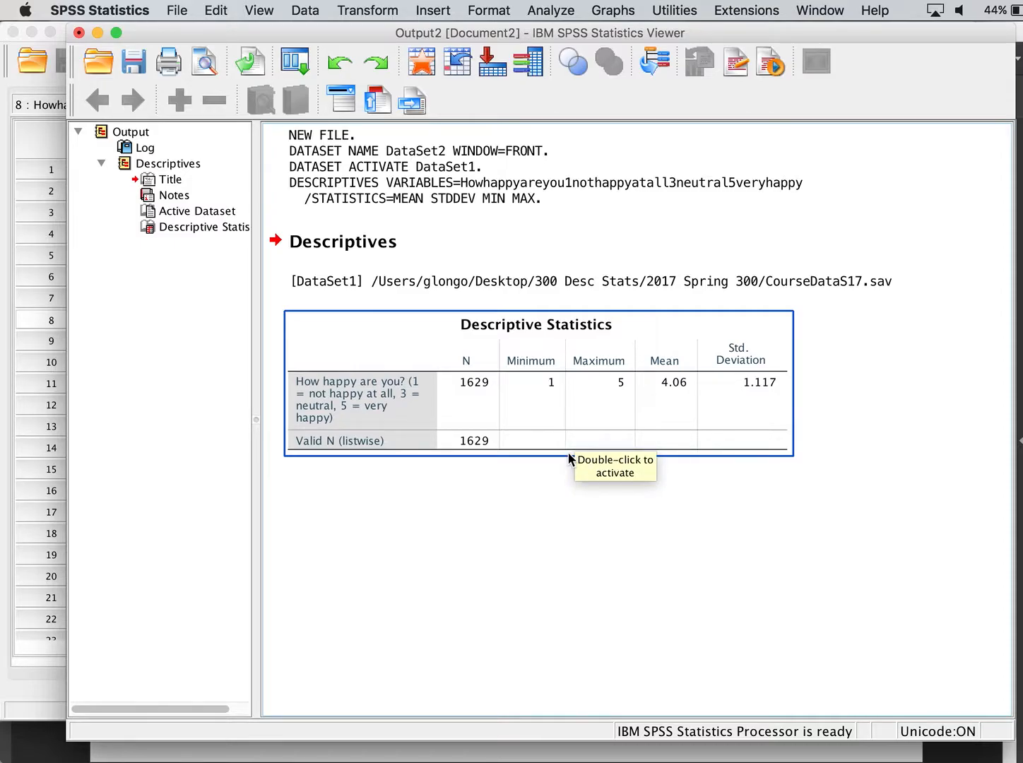
pyautogui.click(400, 191)
pyautogui.click(453, 417)
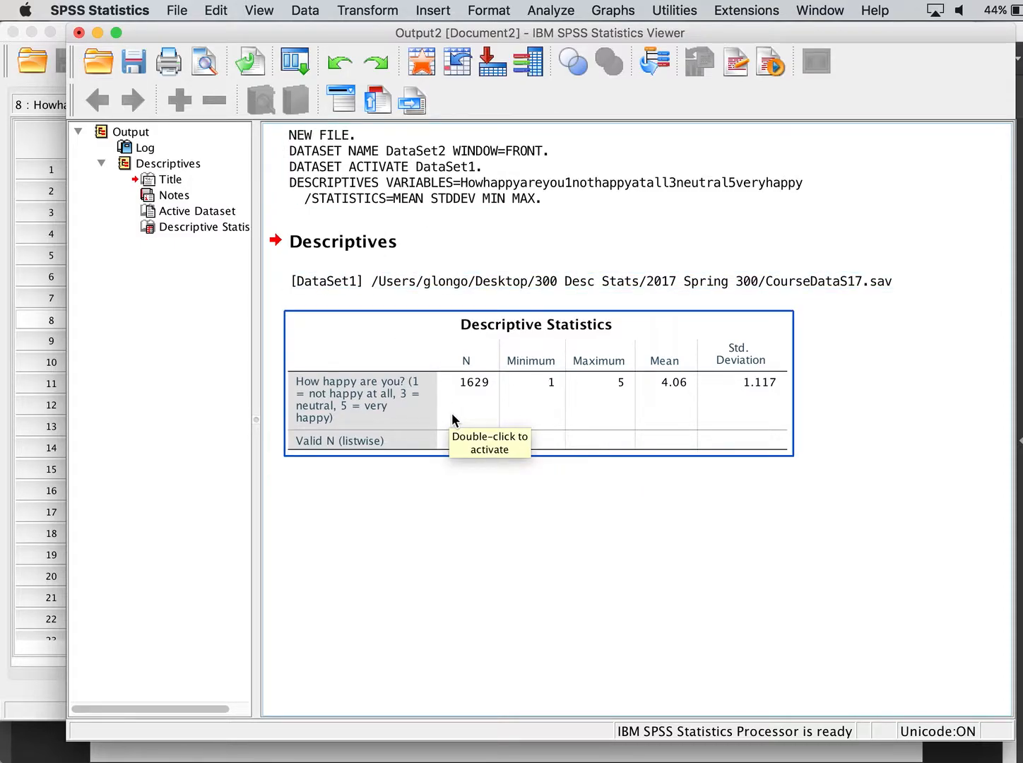
# Run Descriptives on the "How happy are you?" and "How much do you like UM?" variables together.
pyautogui.click(551, 10)
pyautogui.moveTo(588, 71)
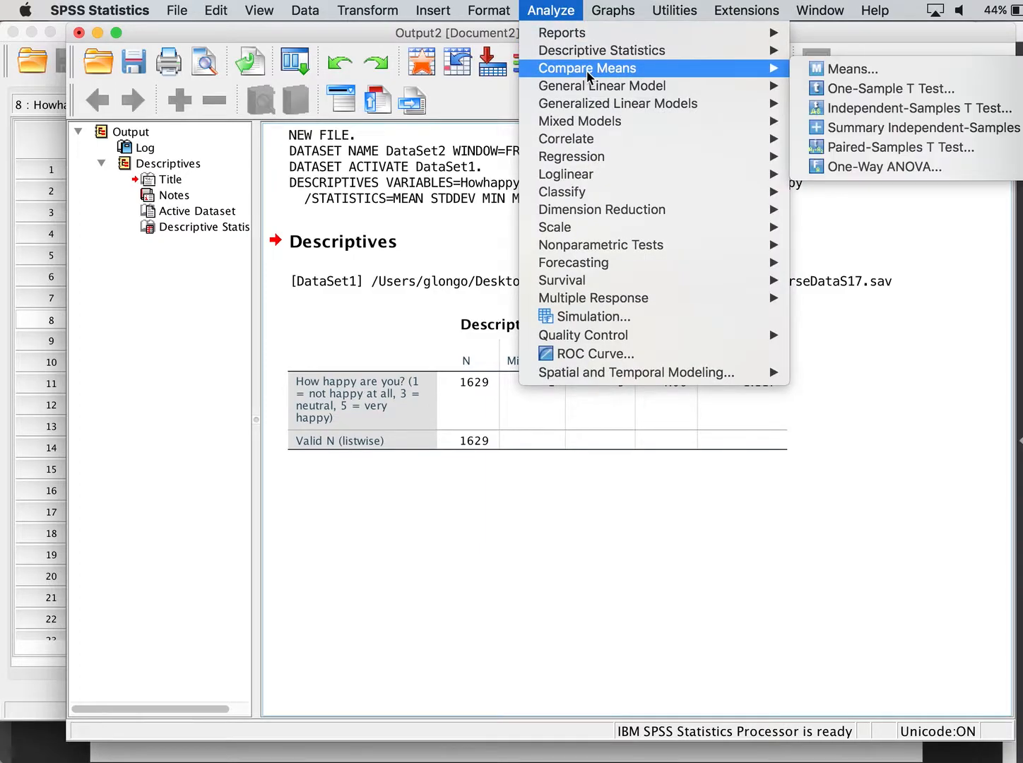
pyautogui.moveTo(727, 48)
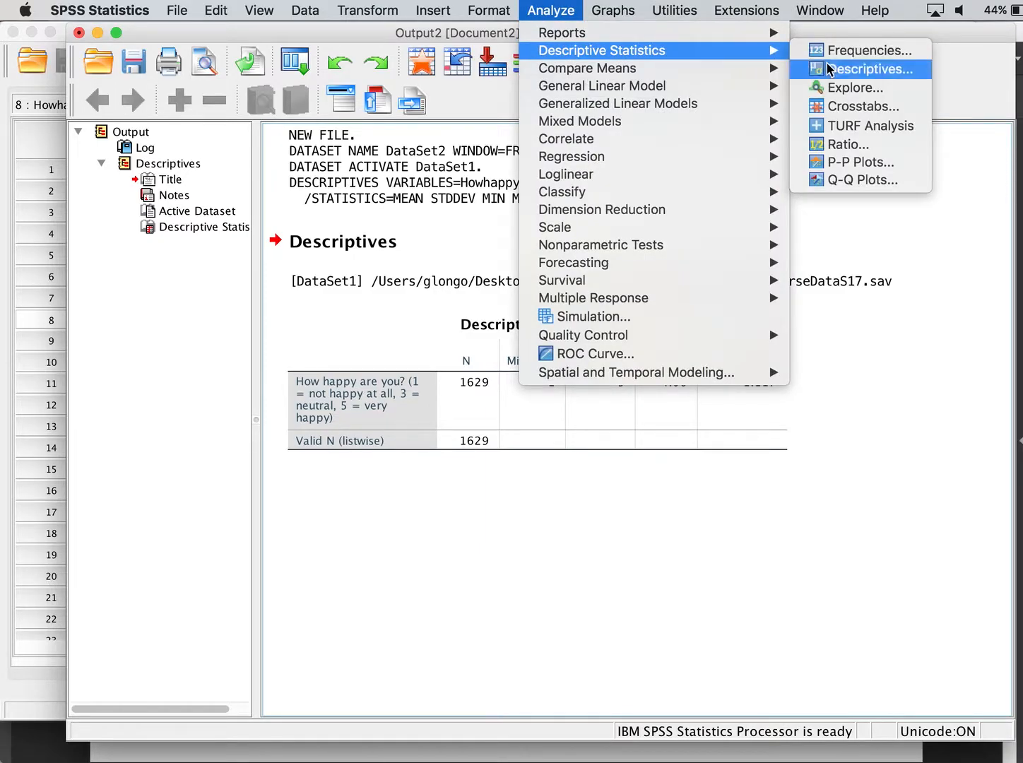
pyautogui.click(829, 69)
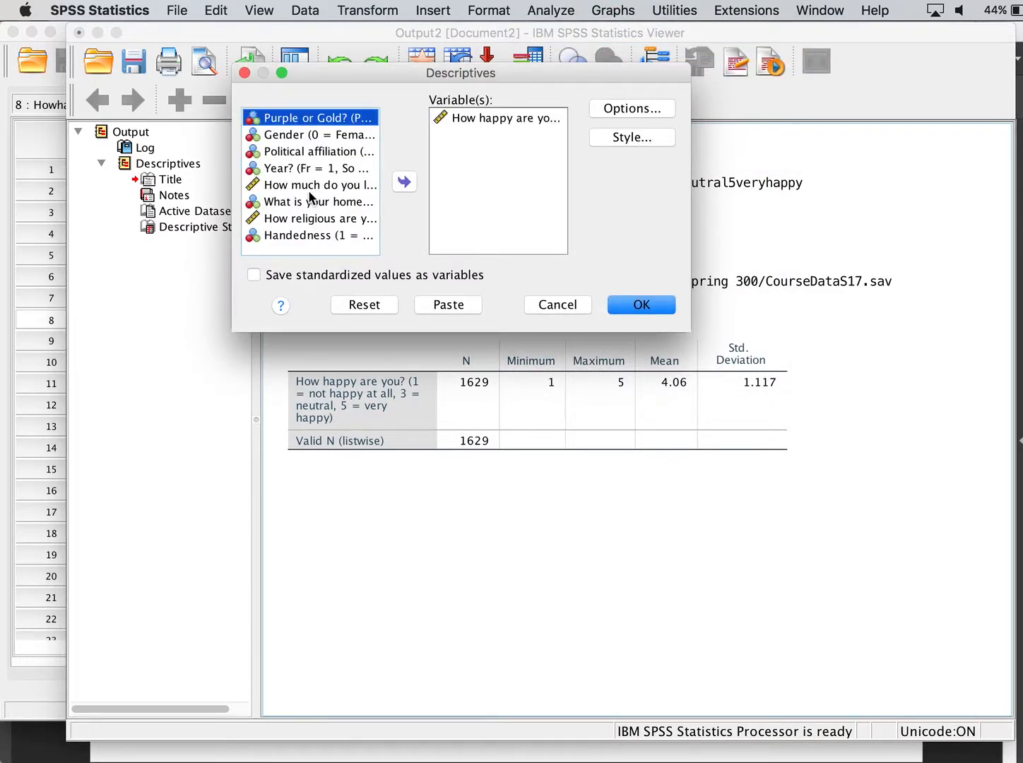
pyautogui.click(315, 186)
pyautogui.click(406, 184)
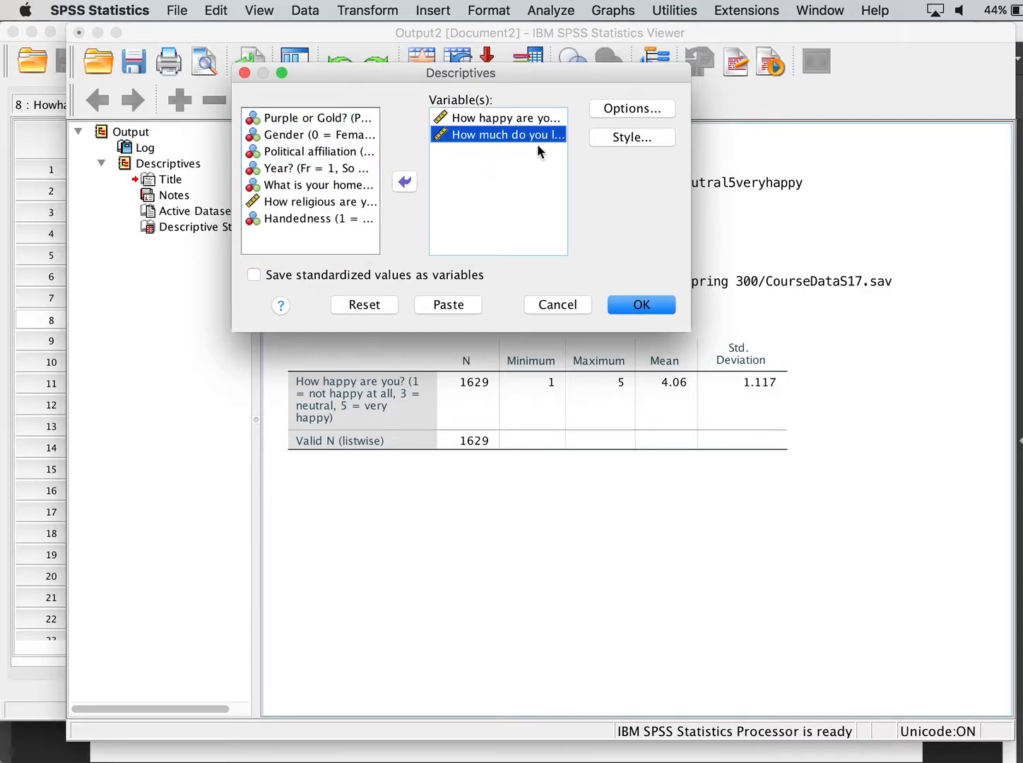
pyautogui.click(640, 304)
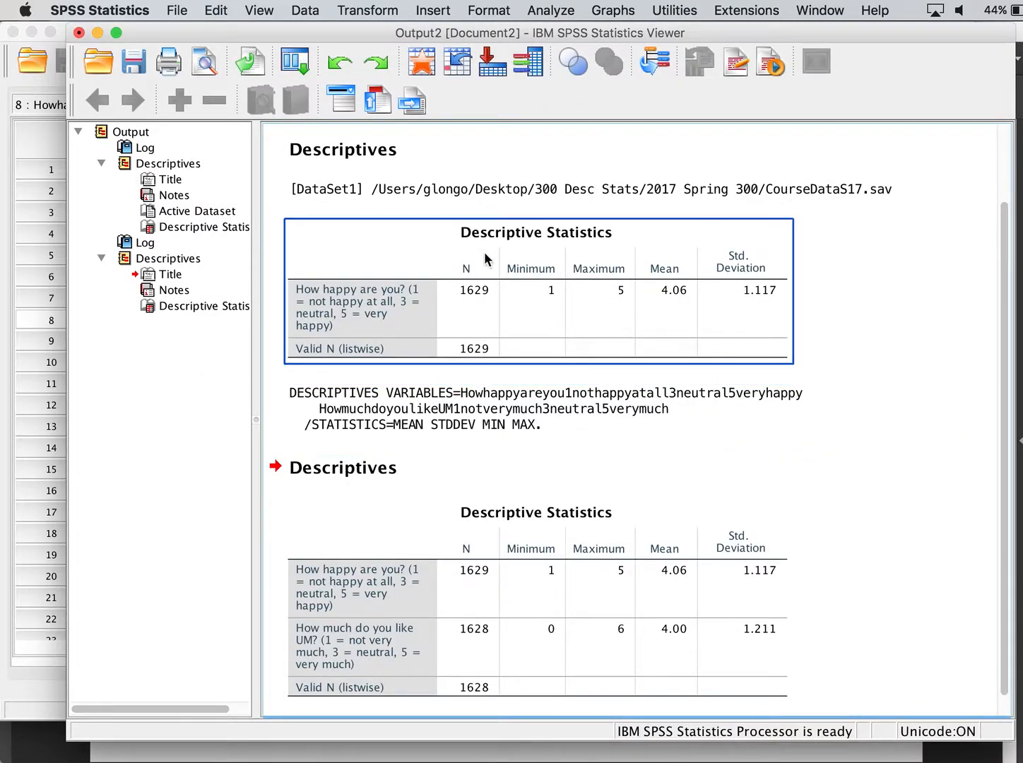
# Cut the first Descriptive Statistics table, which covers only the happiness variable, from the output.
pyautogui.click(534, 287)
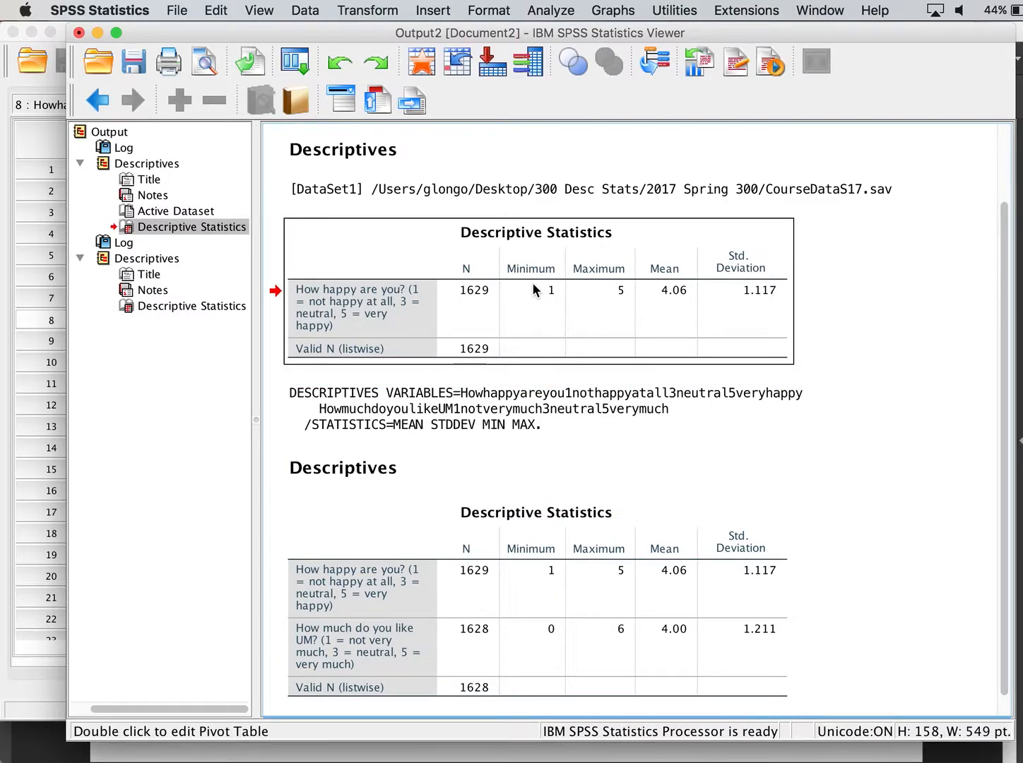
pyautogui.rightClick(636, 293)
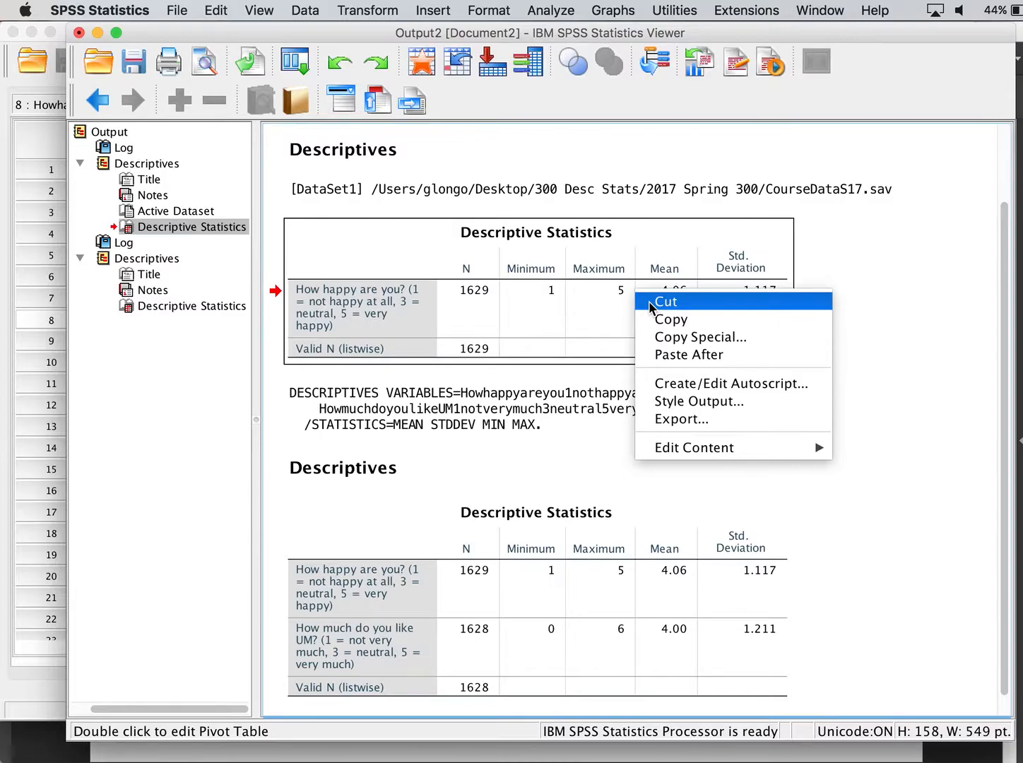
pyautogui.click(664, 302)
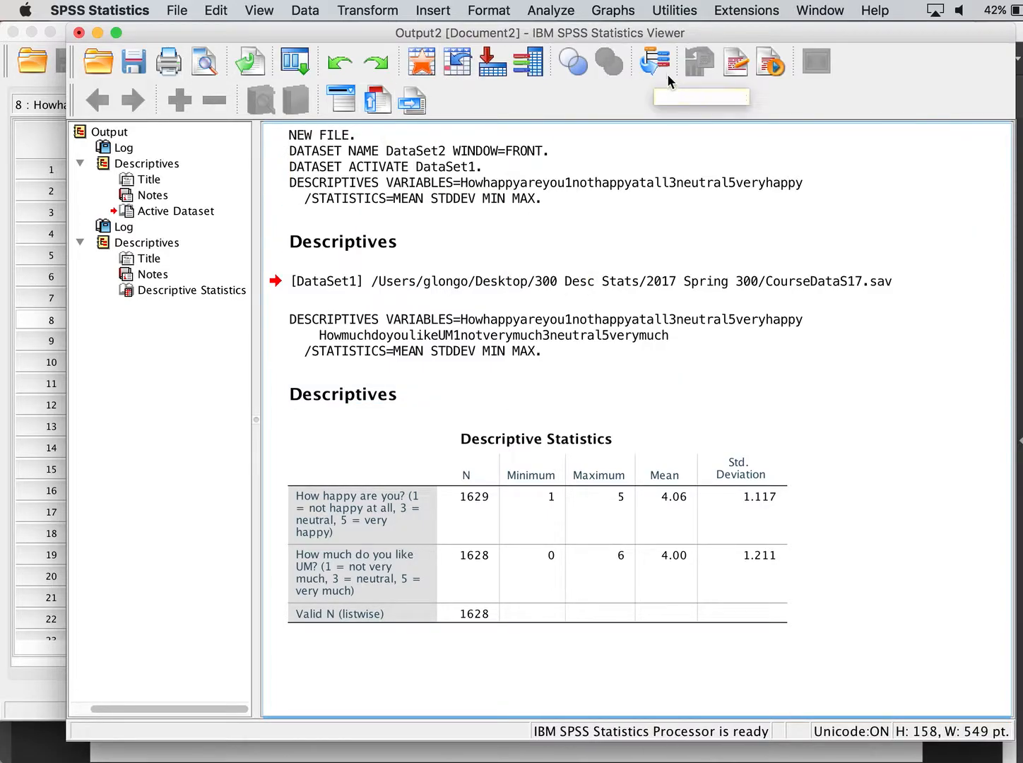
# Look over the Save As options for the output as a Viewer file (*.spv) without saving.
pyautogui.moveTo(635, 31); pyautogui.dragTo(631, 63)
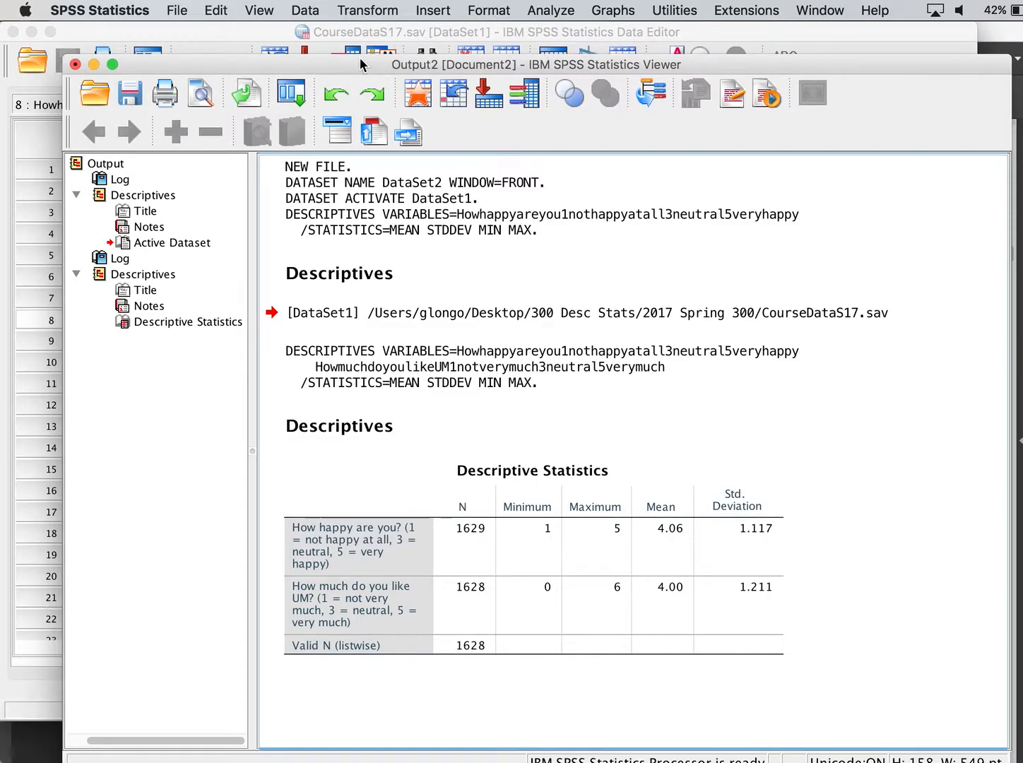
pyautogui.click(175, 7)
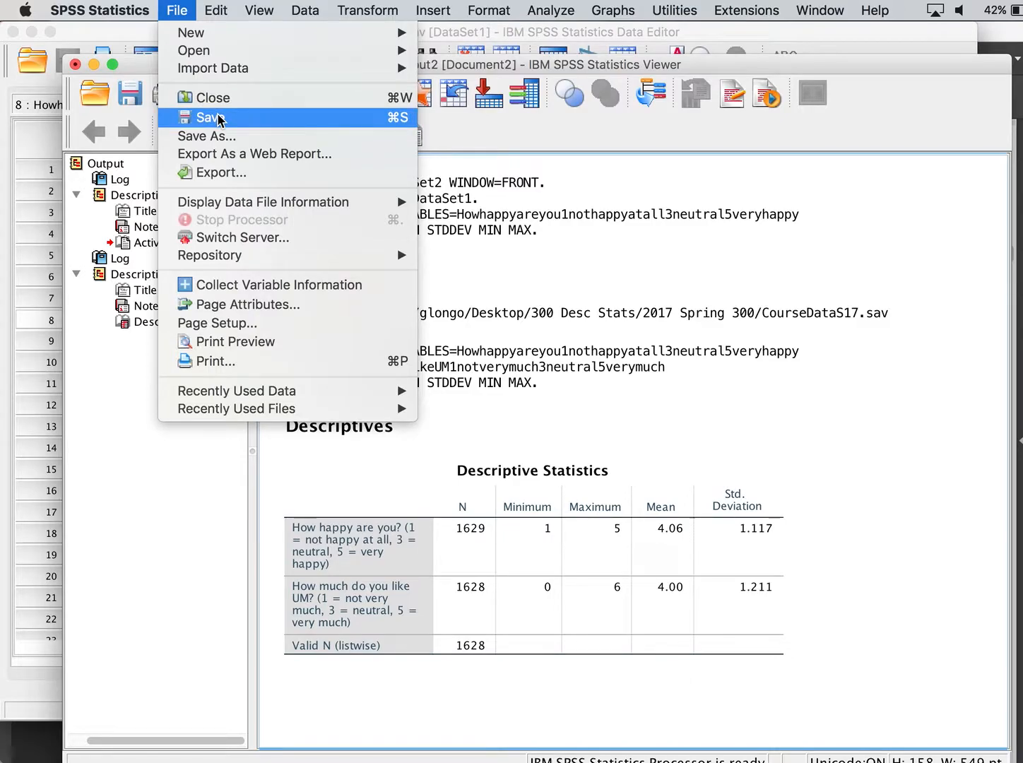
pyautogui.click(217, 136)
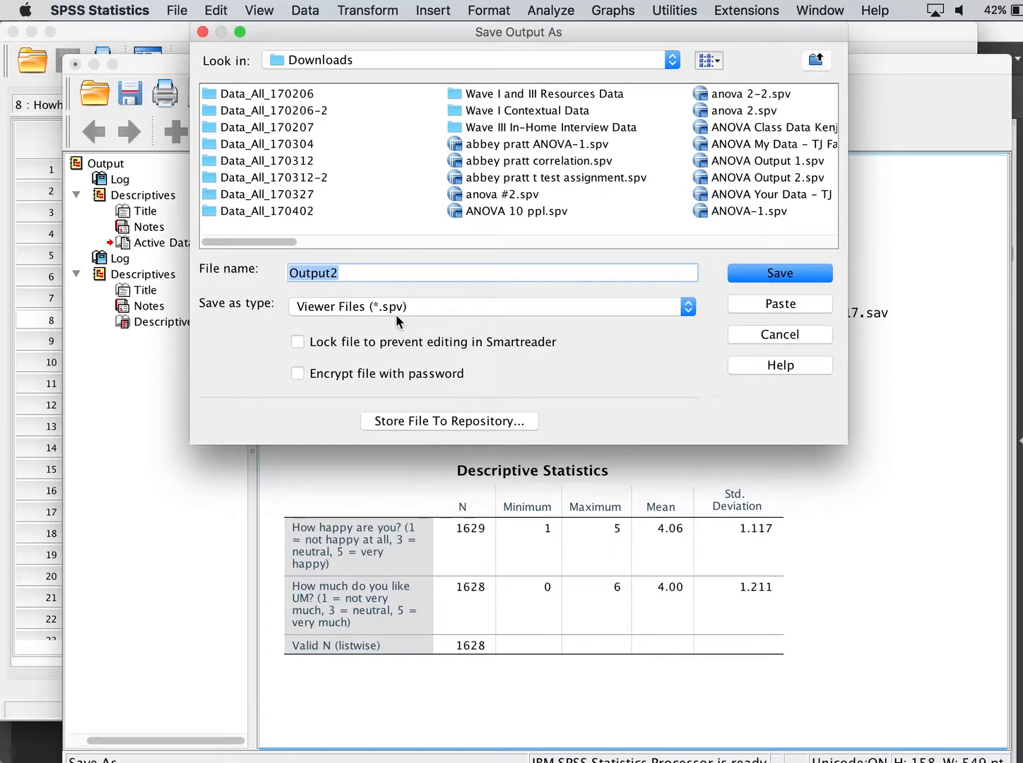
pyautogui.click(794, 332)
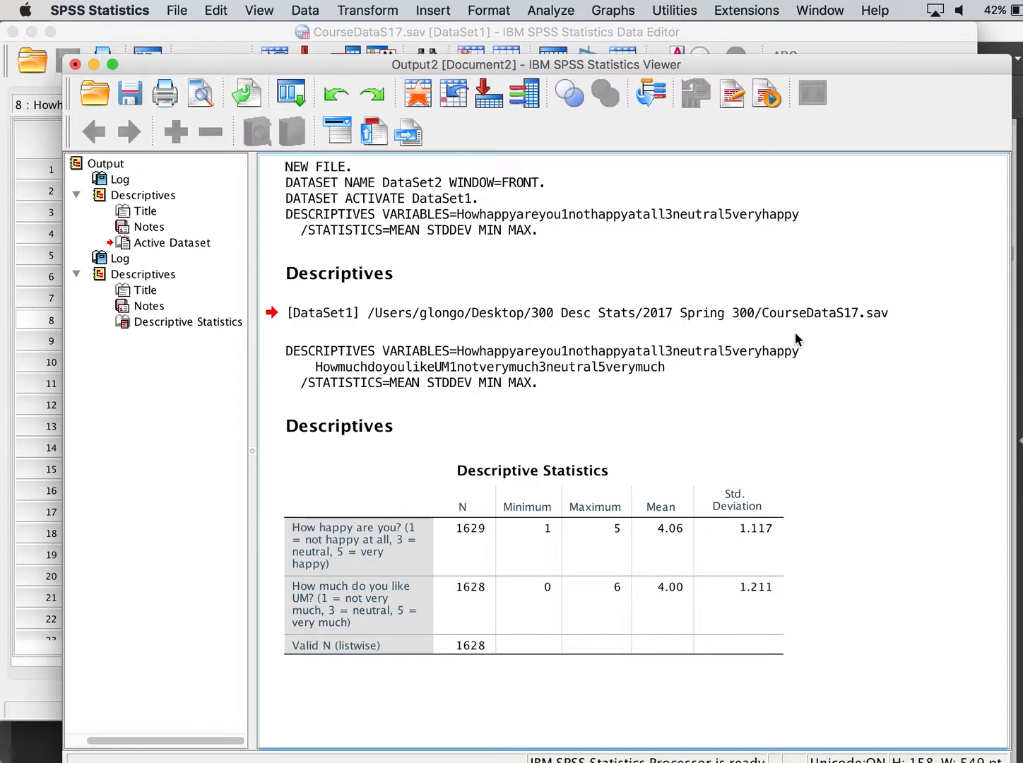
# Reposition the Output2 viewer window so that its full content, down to the status bar, fits on screen.
pyautogui.click(448, 272)
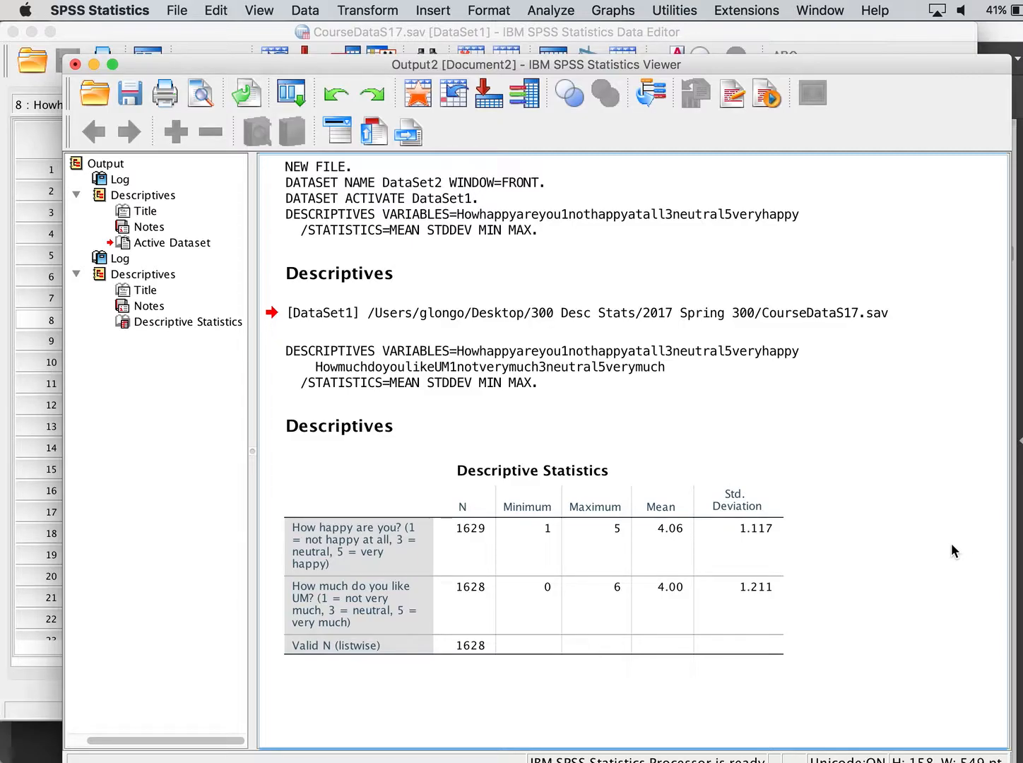
pyautogui.click(612, 265)
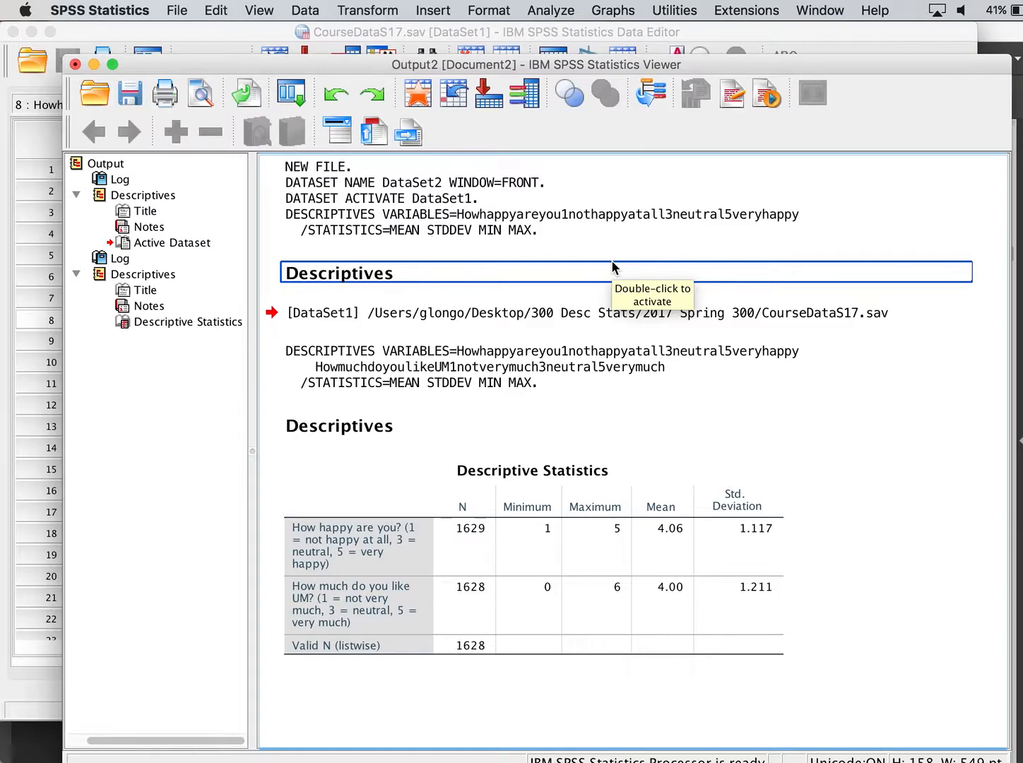
pyautogui.click(401, 254)
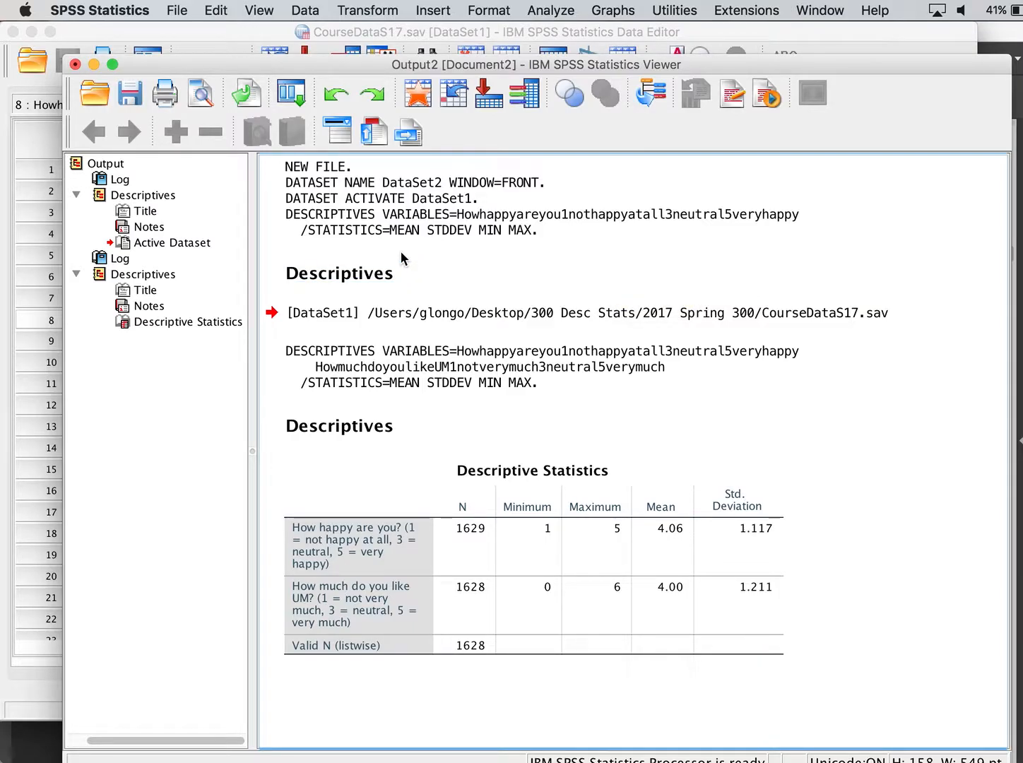
pyautogui.moveTo(246, 61); pyautogui.dragTo(231, 30)
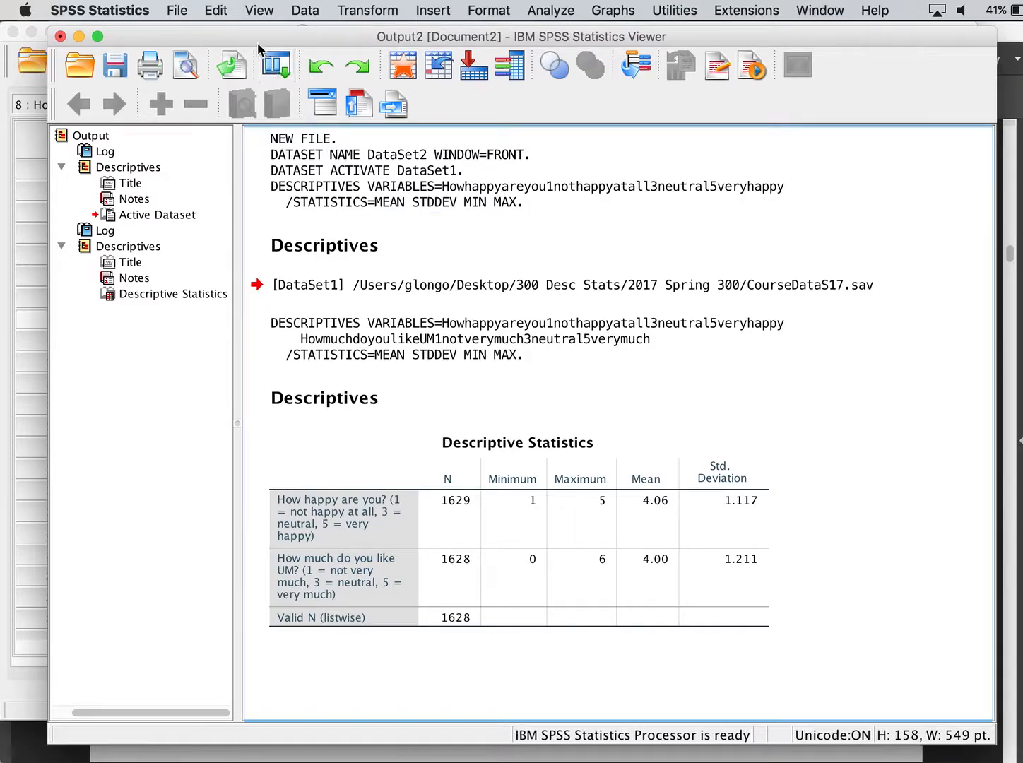
pyautogui.moveTo(256, 35); pyautogui.dragTo(255, 30)
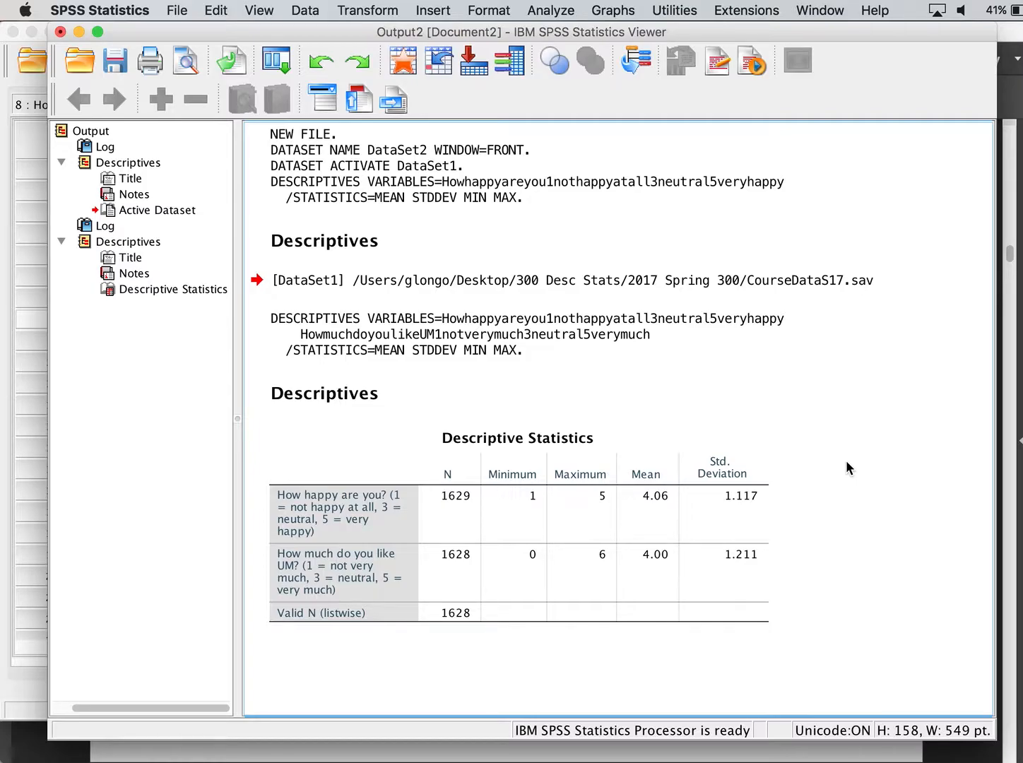
pyautogui.click(530, 230)
# Review the print settings and available printers for the output, leaving without printing.
pyautogui.click(177, 9)
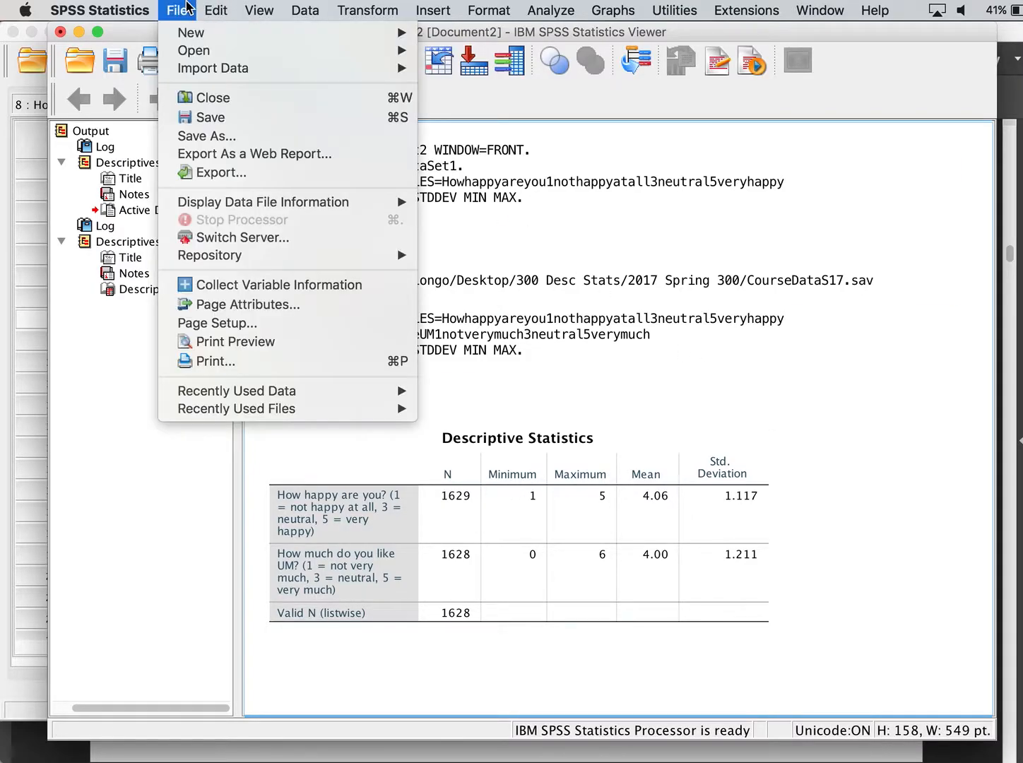
pyautogui.click(217, 362)
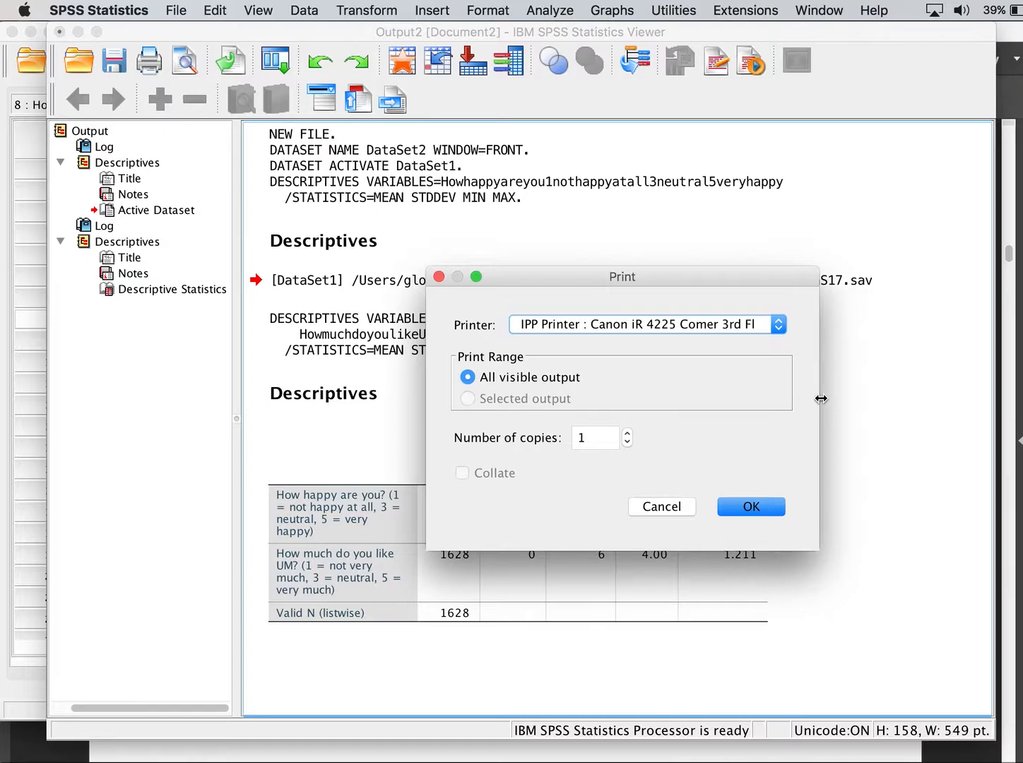
pyautogui.click(771, 327)
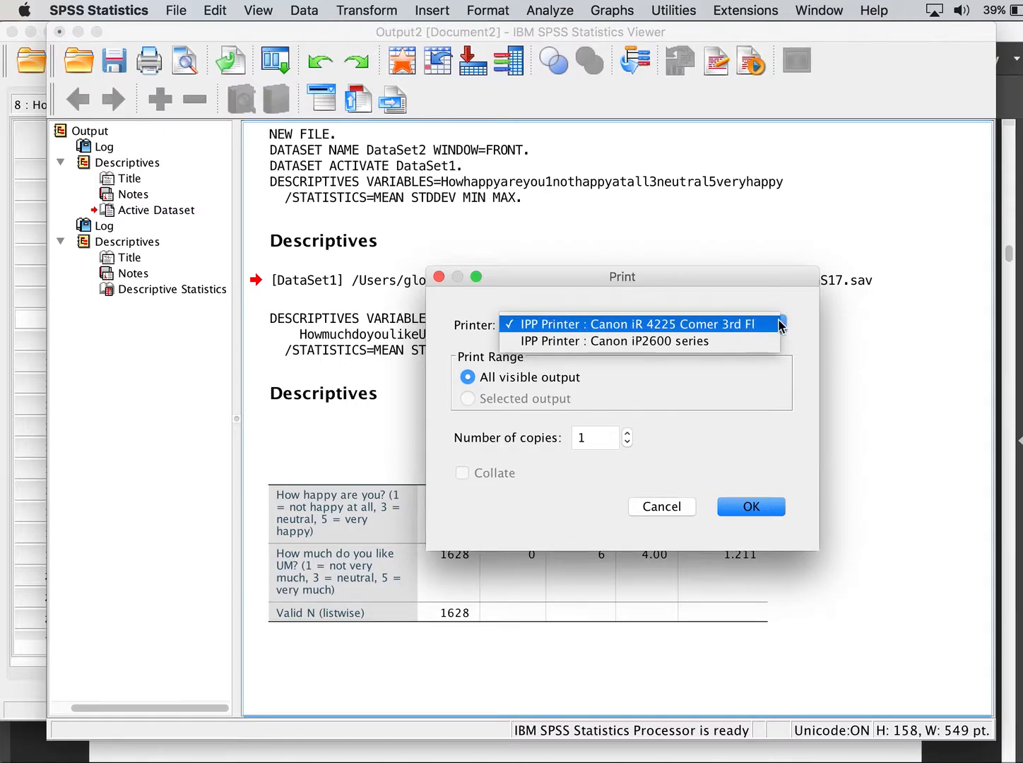
pyautogui.click(792, 344)
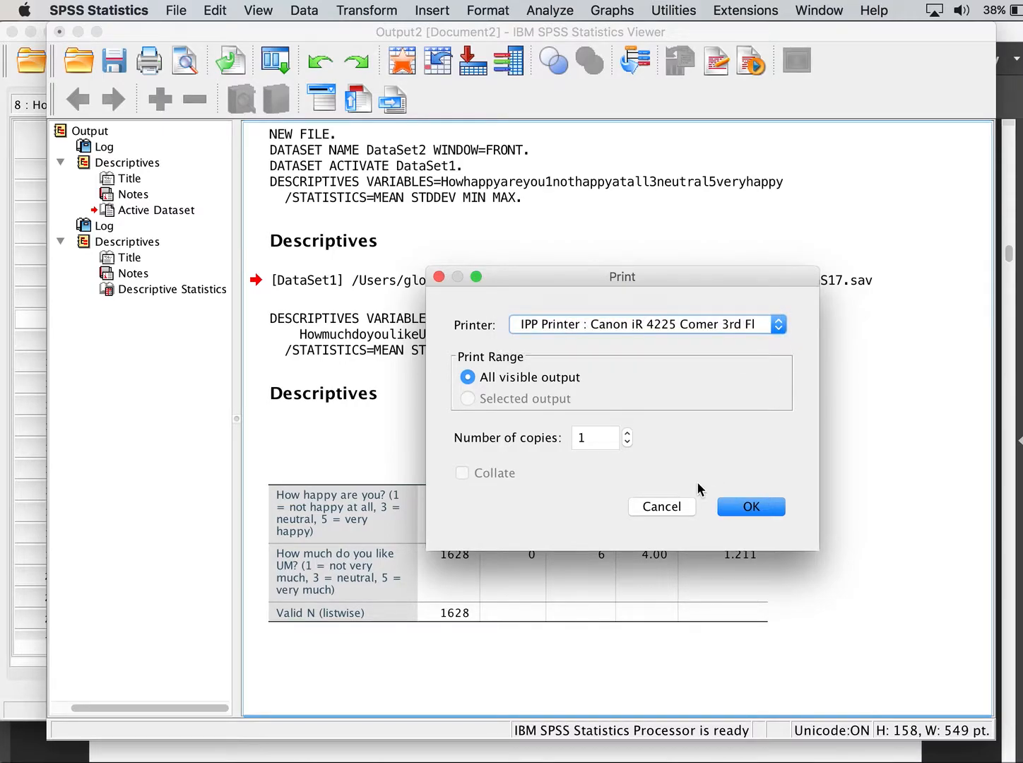
pyautogui.click(680, 507)
# Switch to Intro to SPSS.pdf in Acrobat and read pages 50 and 51 on saving the output as a PDF.
pyautogui.hotkey('ctrl', 'Up')
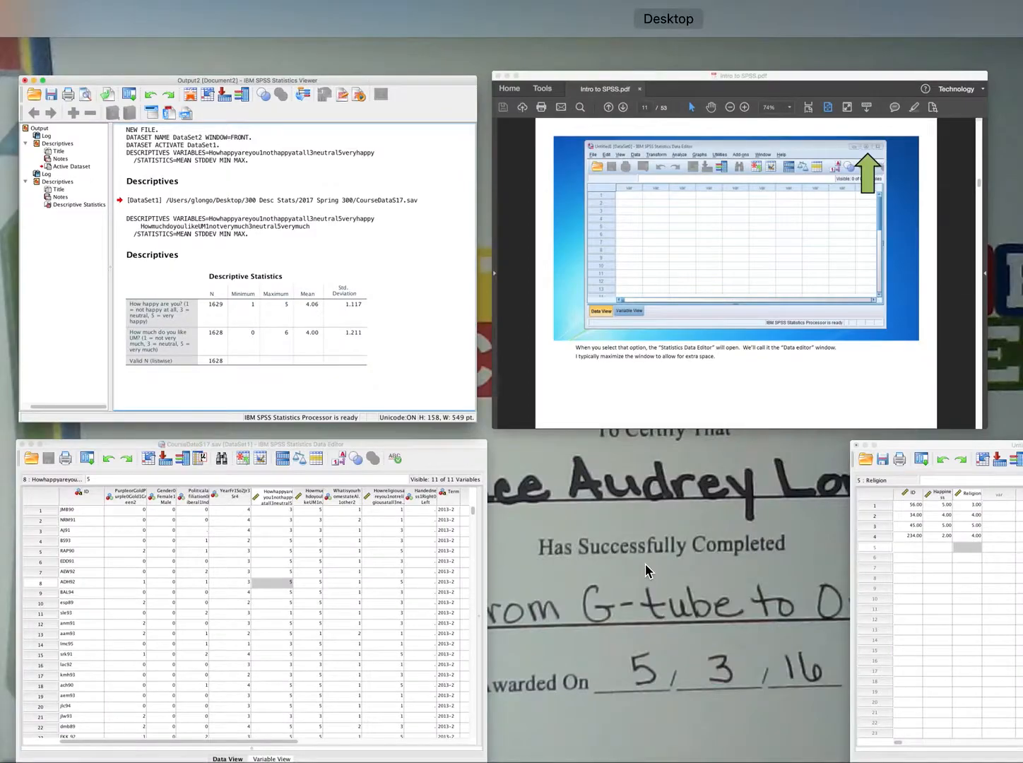
pyautogui.click(668, 364)
pyautogui.moveTo(1008, 253); pyautogui.dragTo(995, 709)
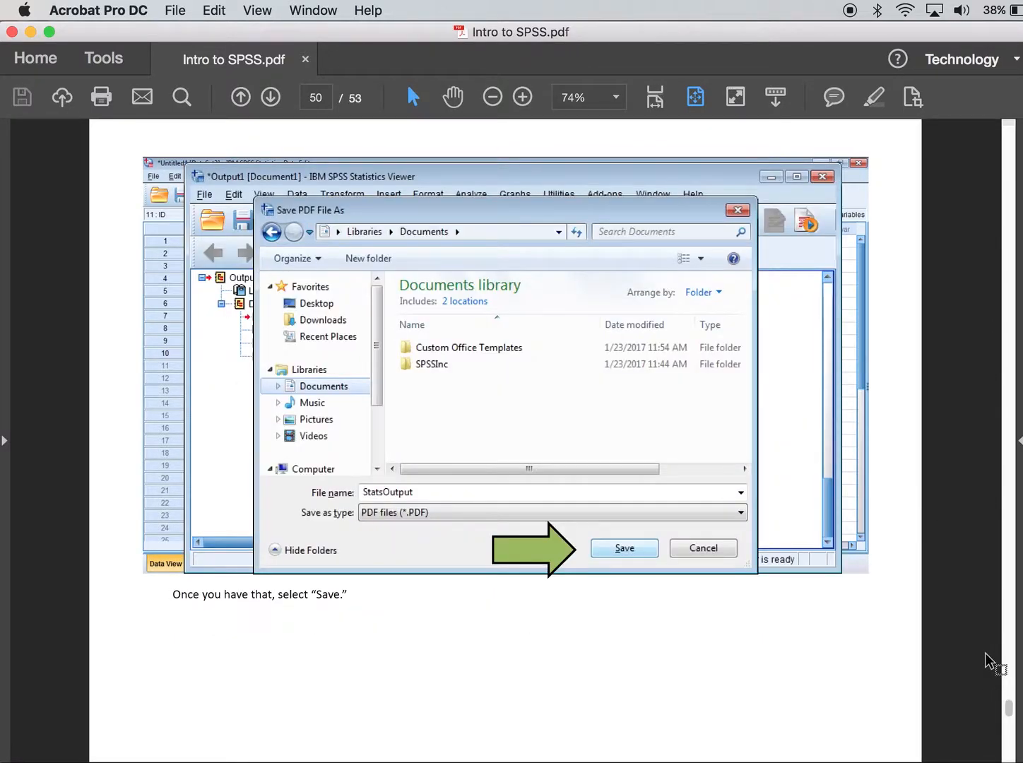
pyautogui.scroll(-1, 965, 634)
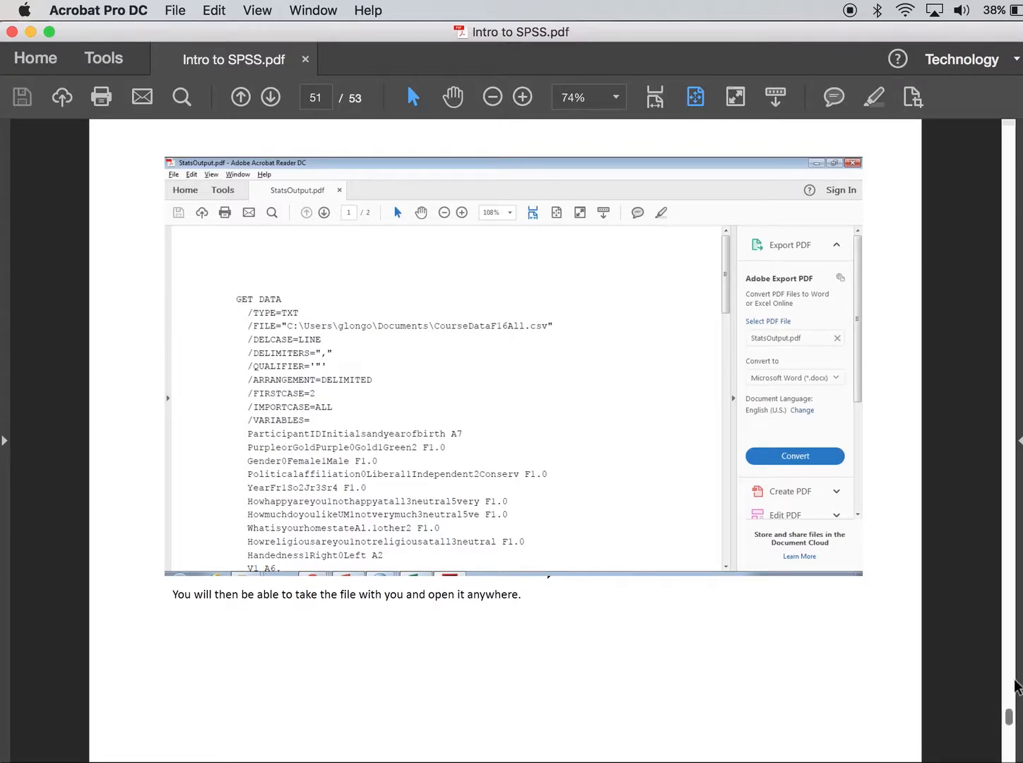
pyautogui.scroll(2, 1003, 696)
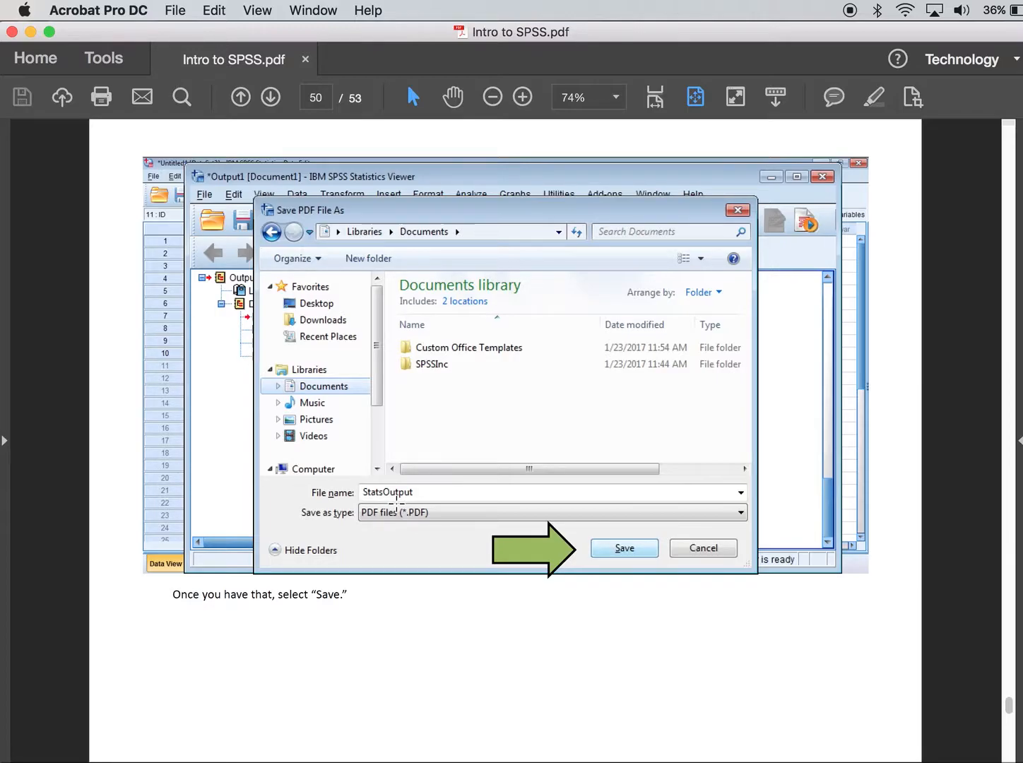
# Return to the SPSS output viewer and examine the Export Output settings for Portable Document Format without exporting.
pyautogui.hotkey('ctrl', 'Up')
pyautogui.click(331, 322)
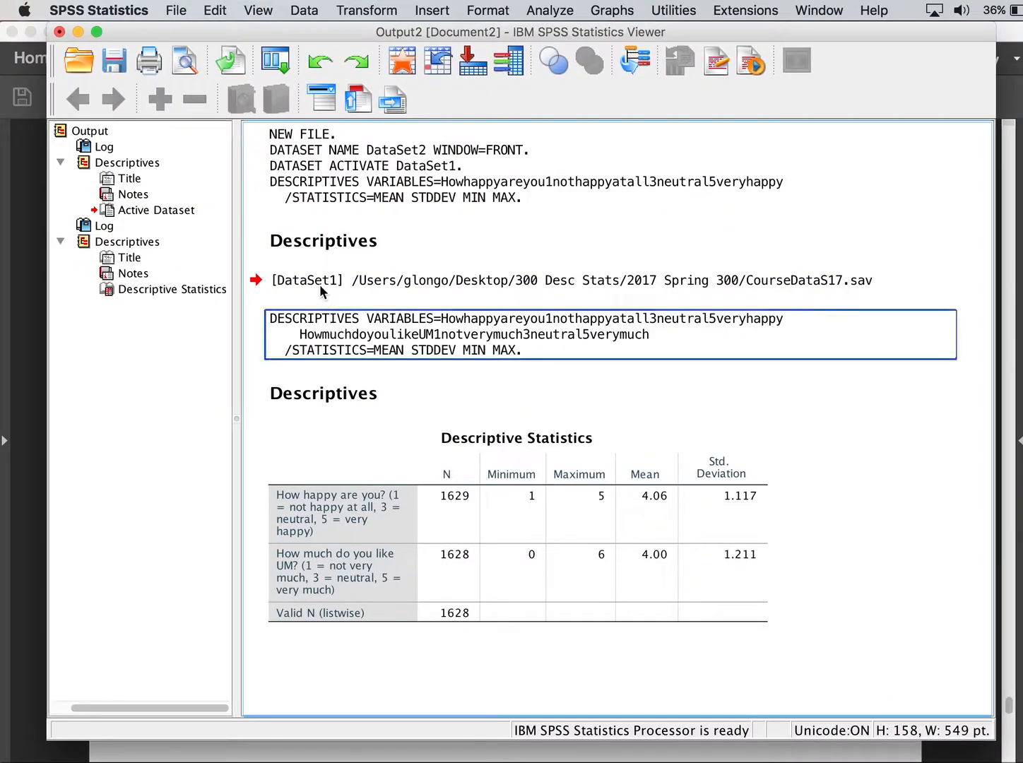
pyautogui.click(176, 10)
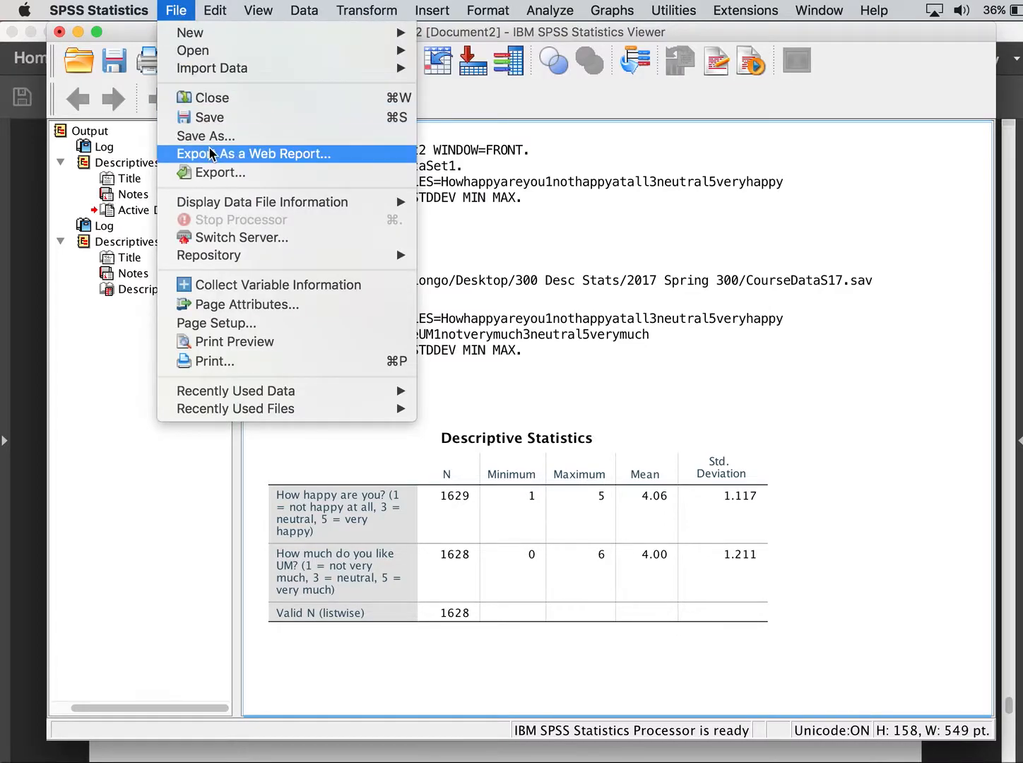
pyautogui.click(210, 172)
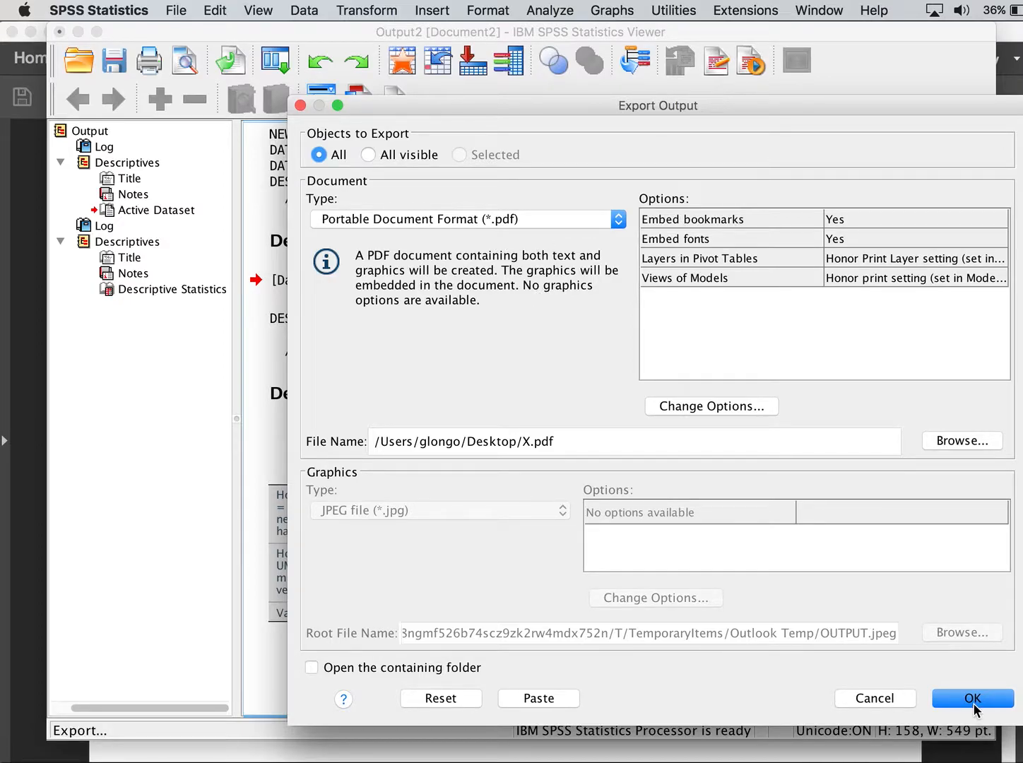
pyautogui.click(905, 706)
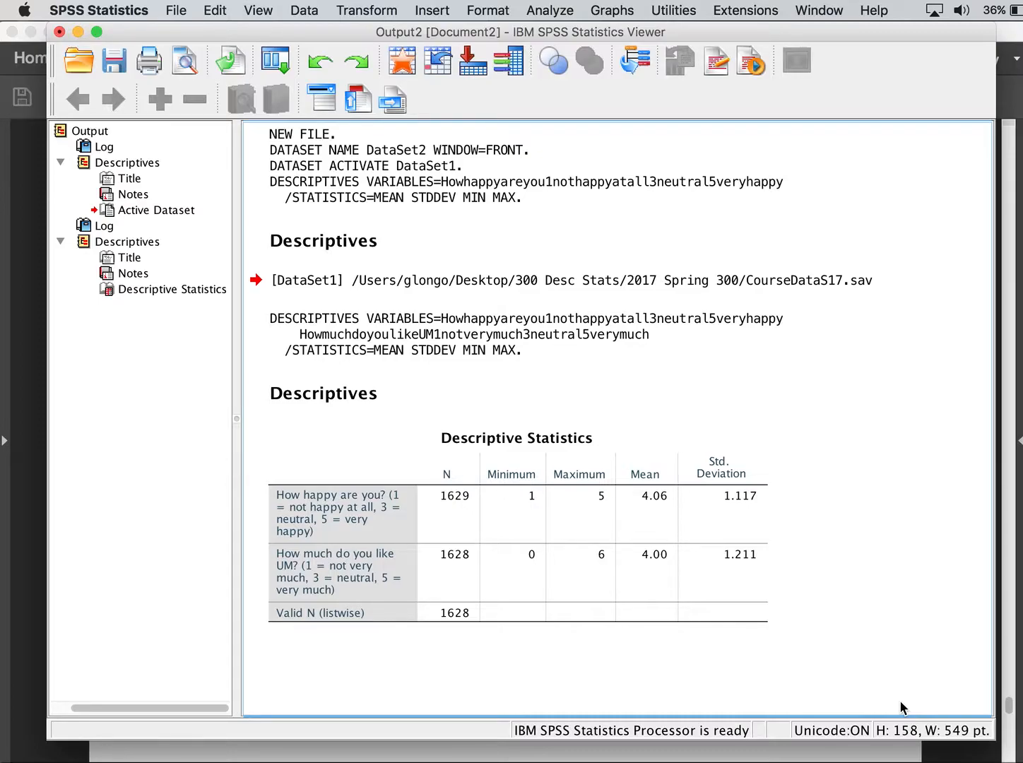
# Switch to Intro to SPSS.pdf in Acrobat and go to the "What should I be able to do now?" summary on page 52.
pyautogui.hotkey('ctrl', 'Up')
pyautogui.click(831, 428)
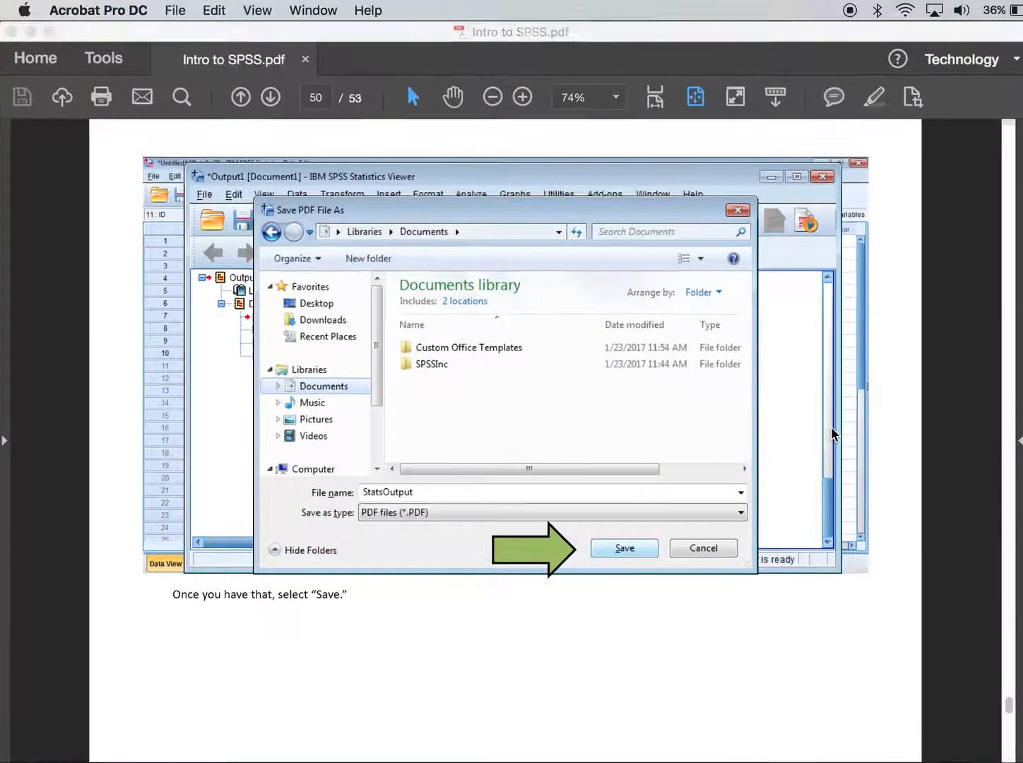
pyautogui.press('Right')
pyautogui.press('Right')
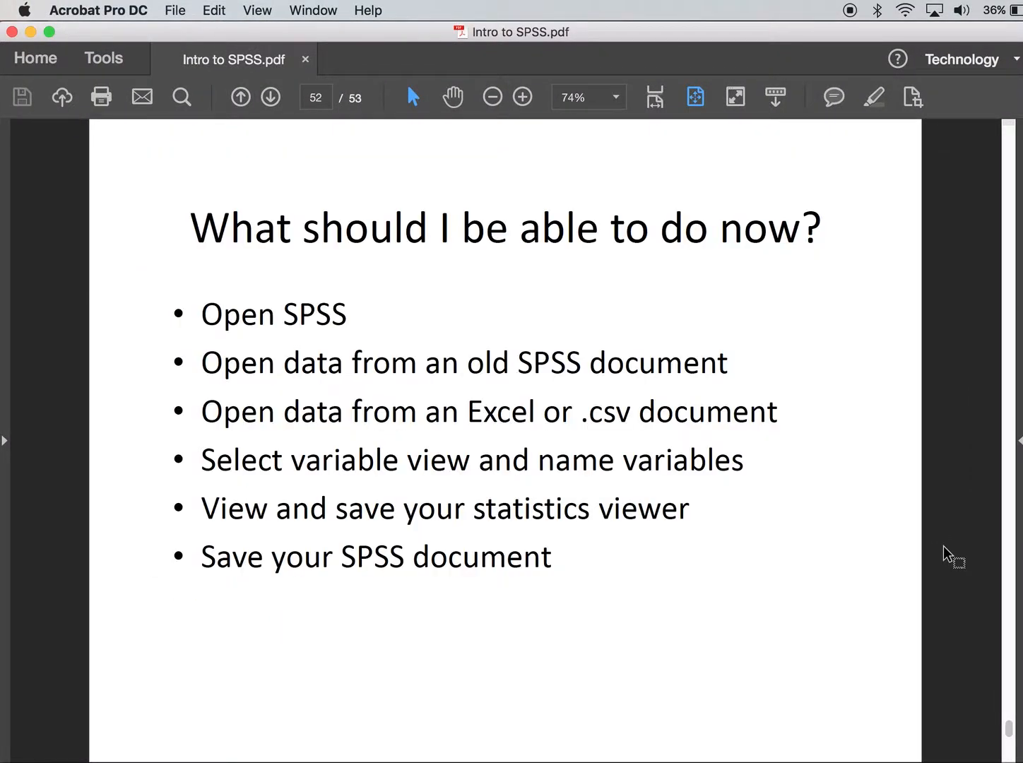